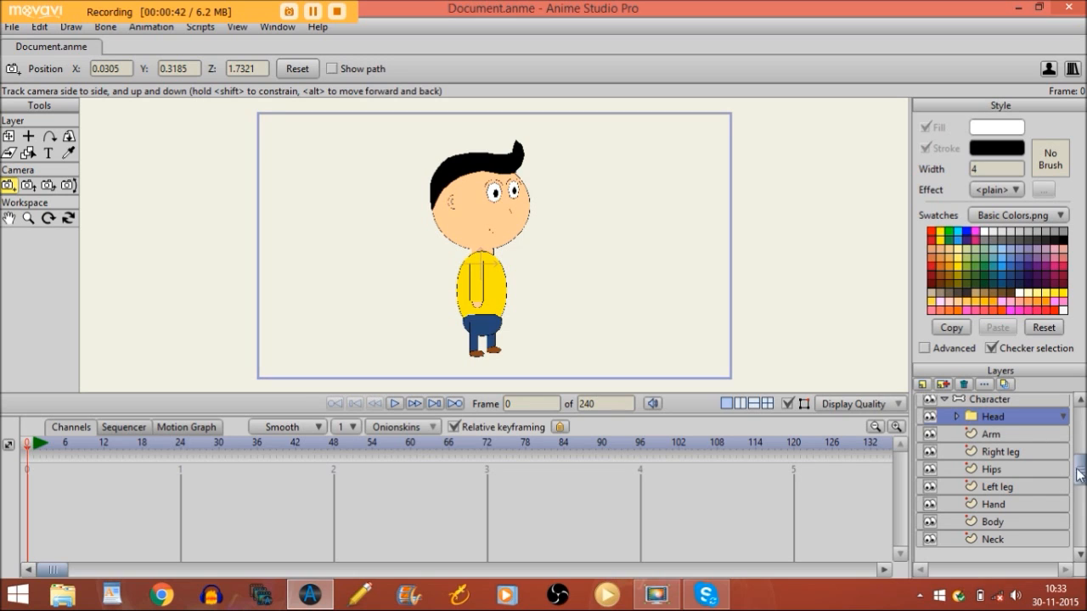
- On the Character layer, add a short hip bone pointing down and a child torso bone from the waist up to the neck
scroll(1080, 471, "up", 2)
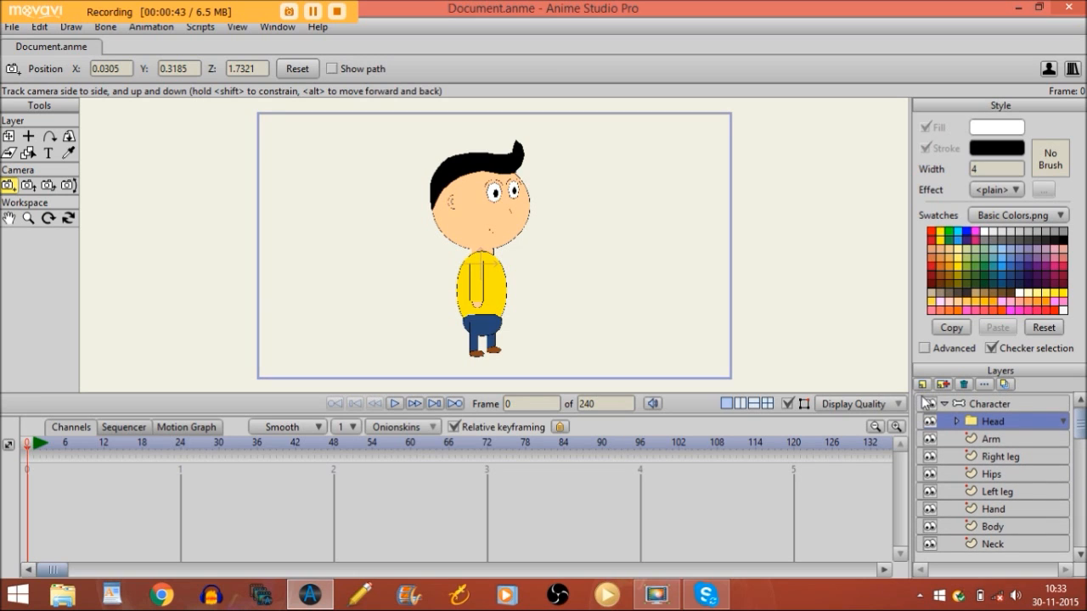
left_click(943, 405)
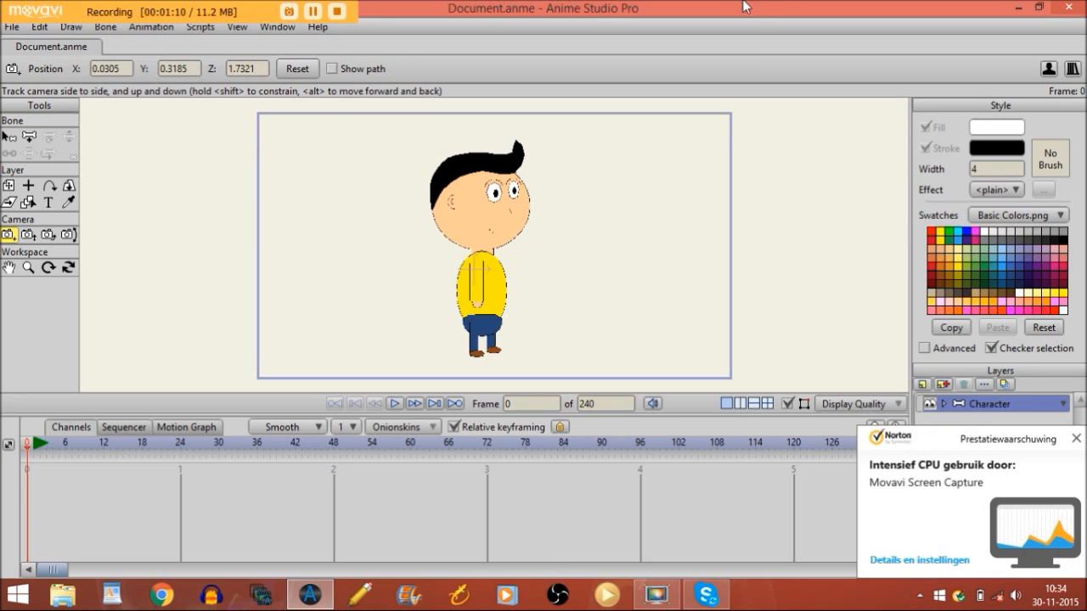
left_click(30, 138)
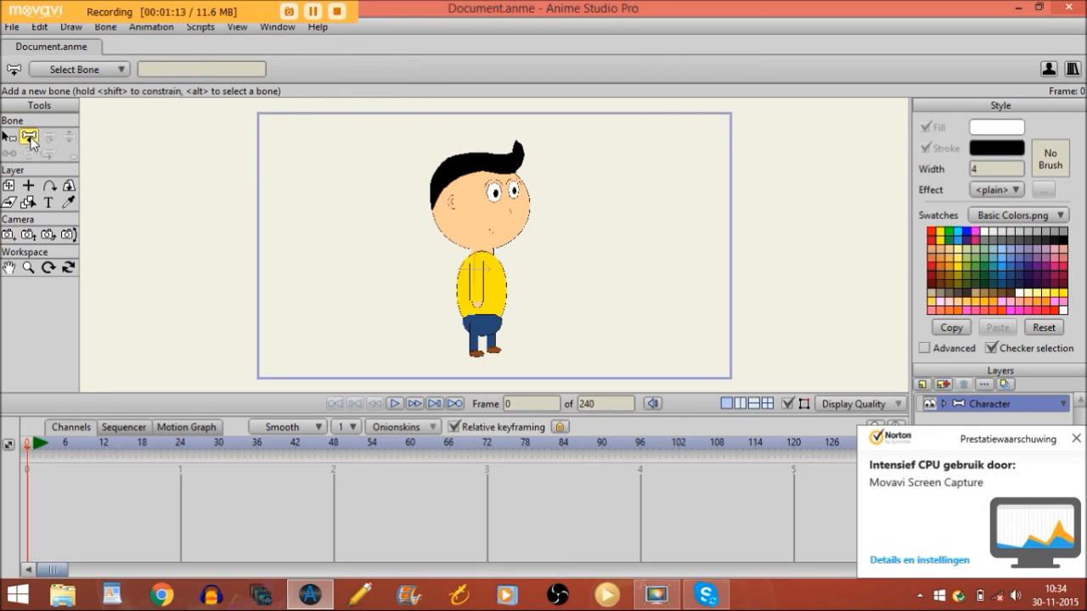
left_click(28, 266)
left_click_drag(506, 344, 654, 332)
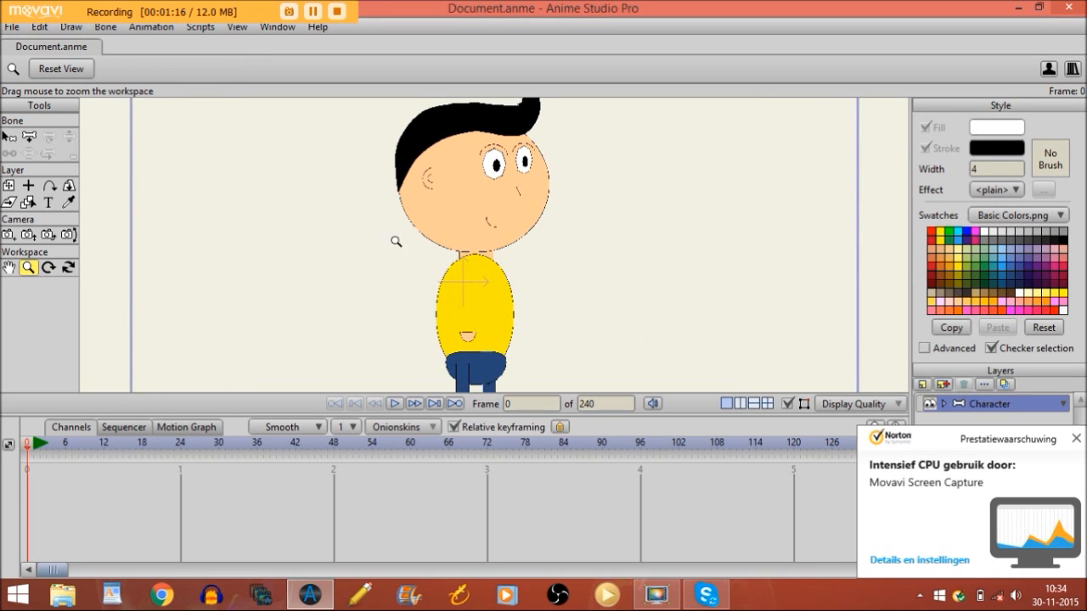
left_click(7, 266)
mouse_move(320, 225)
left_mouse_down()
mouse_move(318, 167)
mouse_move(303, 226)
left_mouse_up()
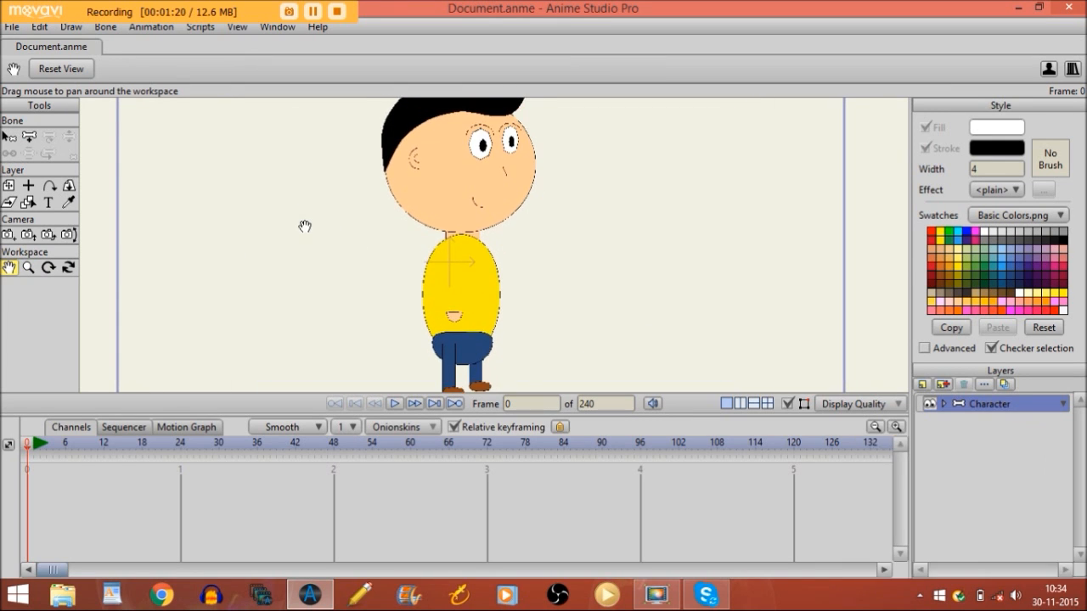
left_click(28, 137)
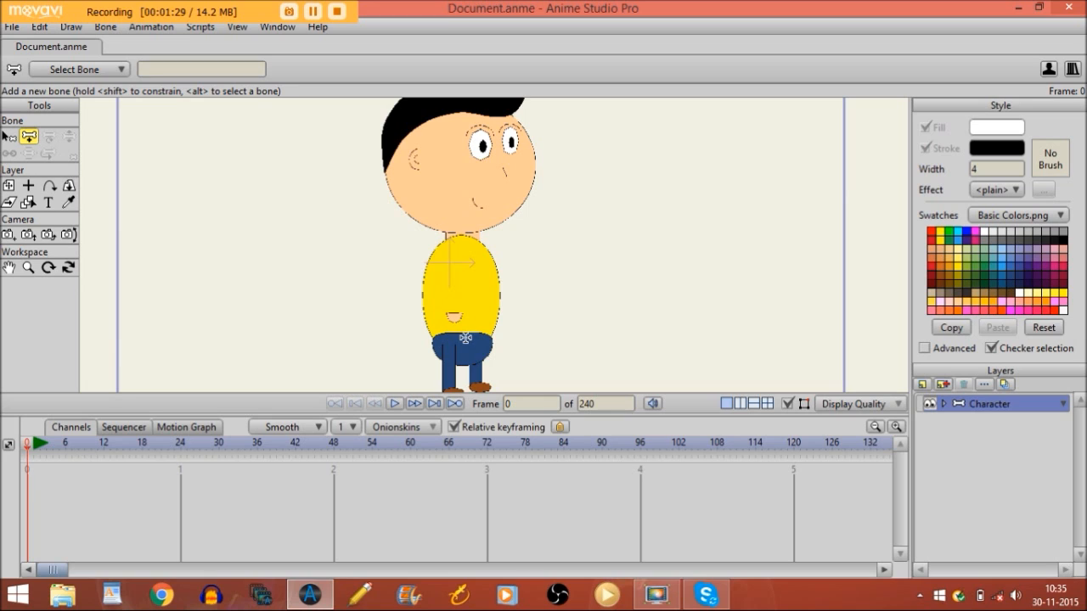
left_click_drag(465, 337, 465, 364)
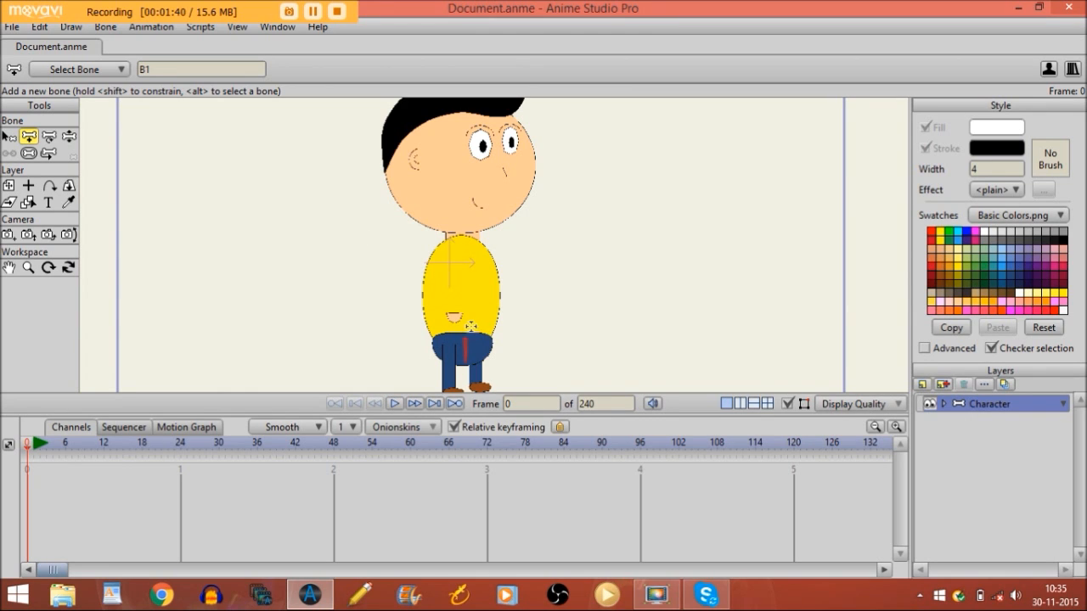
left_click_drag(472, 324, 473, 236)
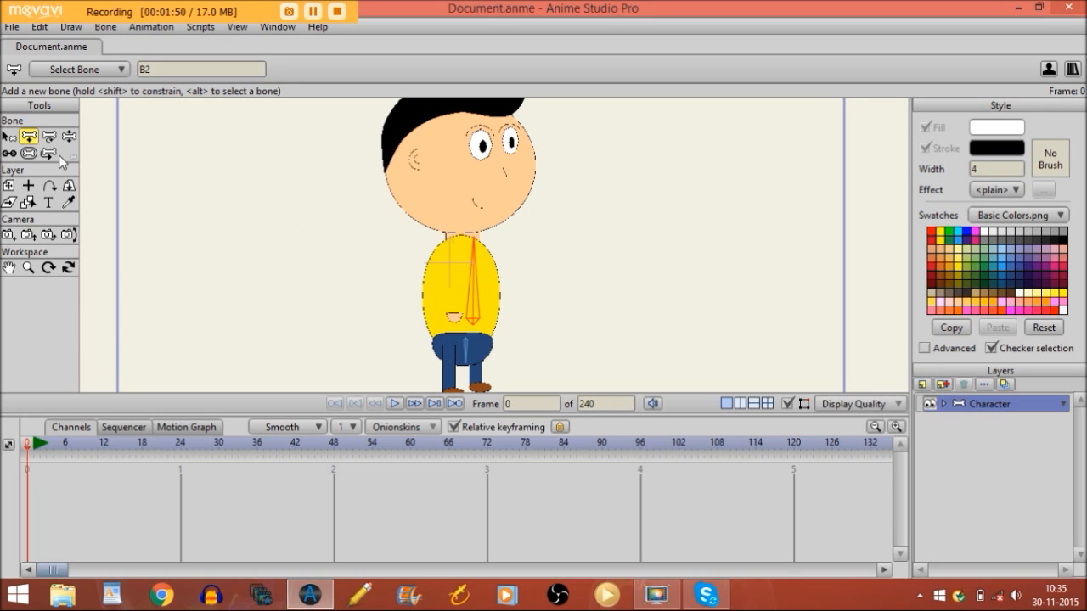
left_click(8, 153)
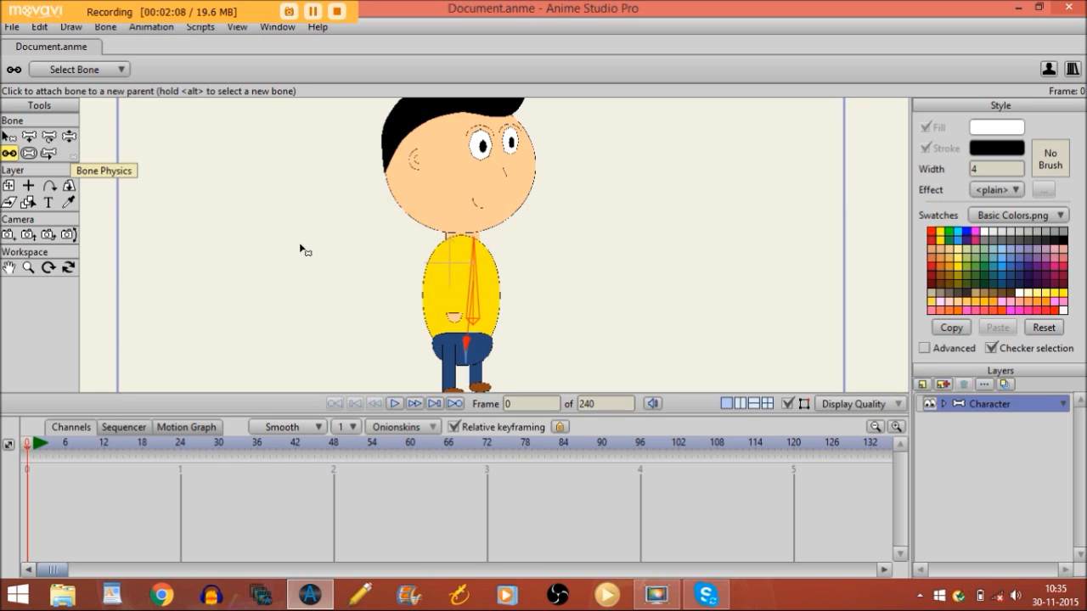
- Add a neck bone as a child of the torso bone, and a head bone chained above it reaching into the hair
left_click(8, 135)
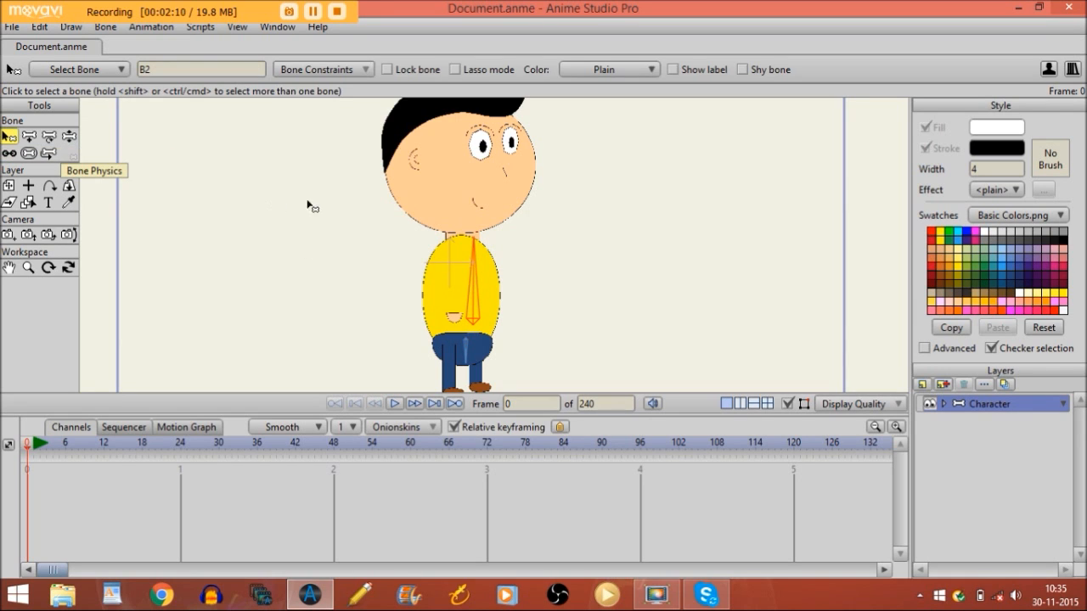
left_click(344, 224)
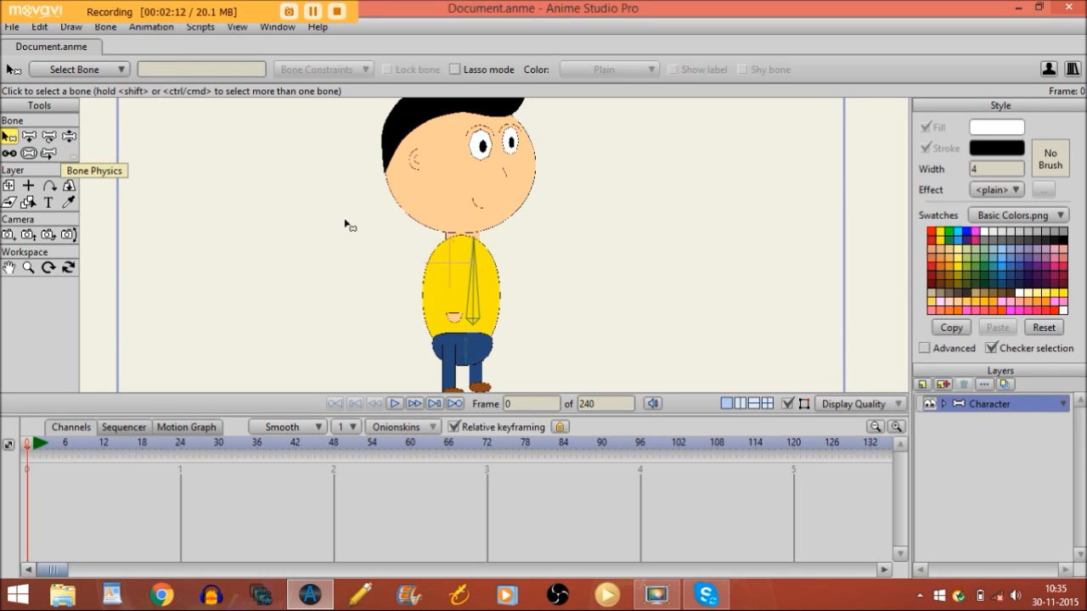
left_click(476, 292)
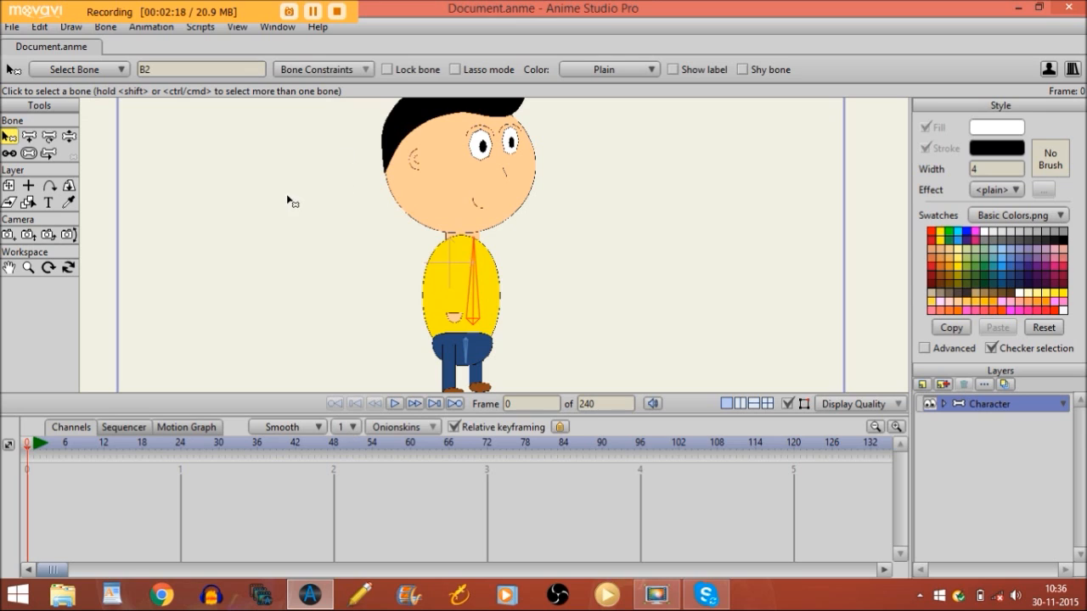
left_click(29, 137)
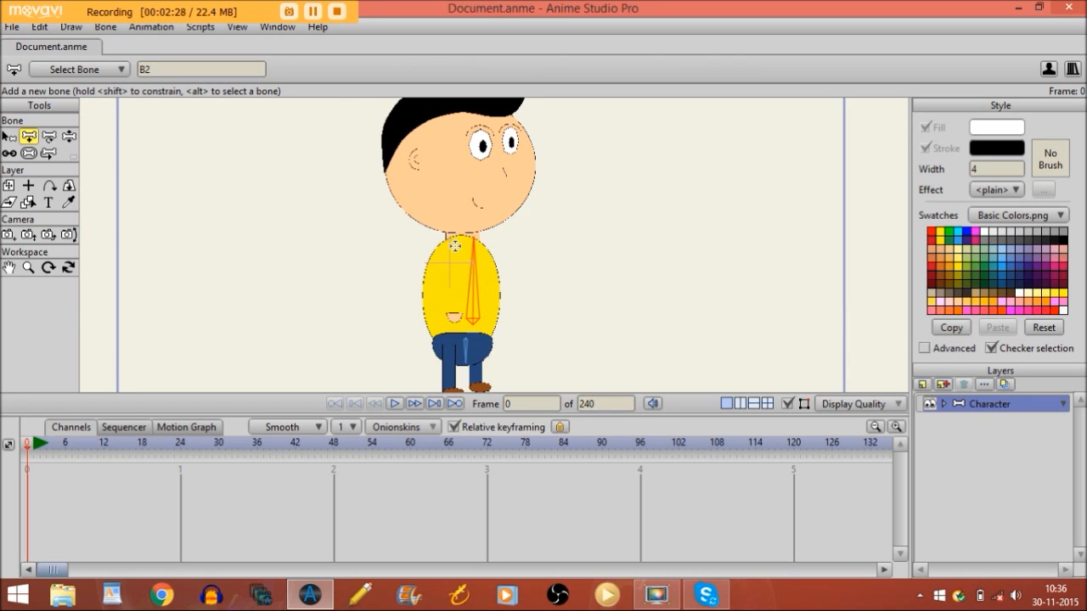
left_click_drag(458, 243, 459, 219)
left_click(10, 154)
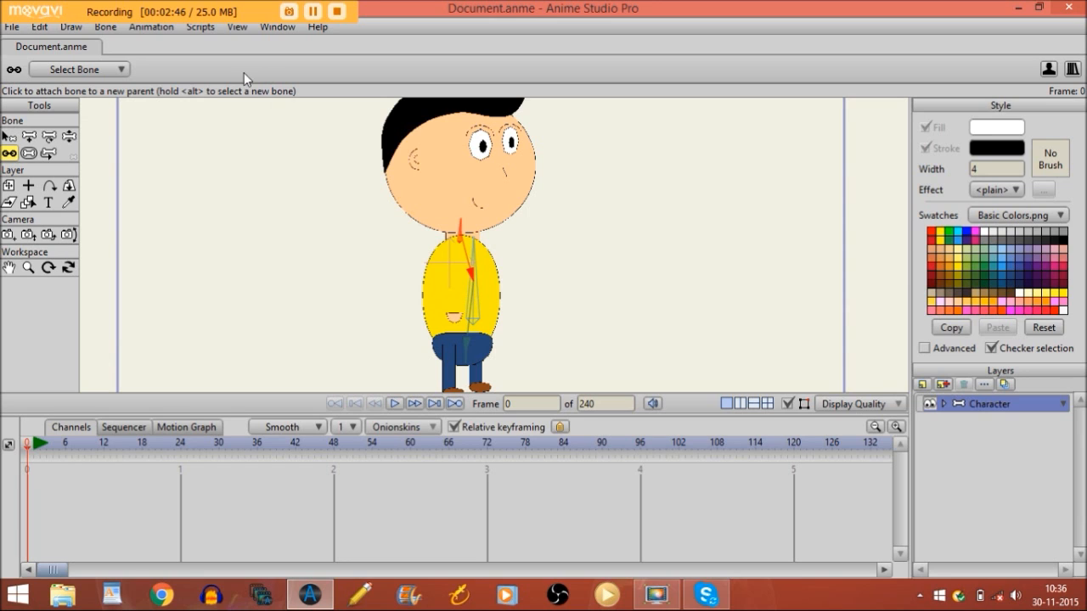
left_click(29, 137)
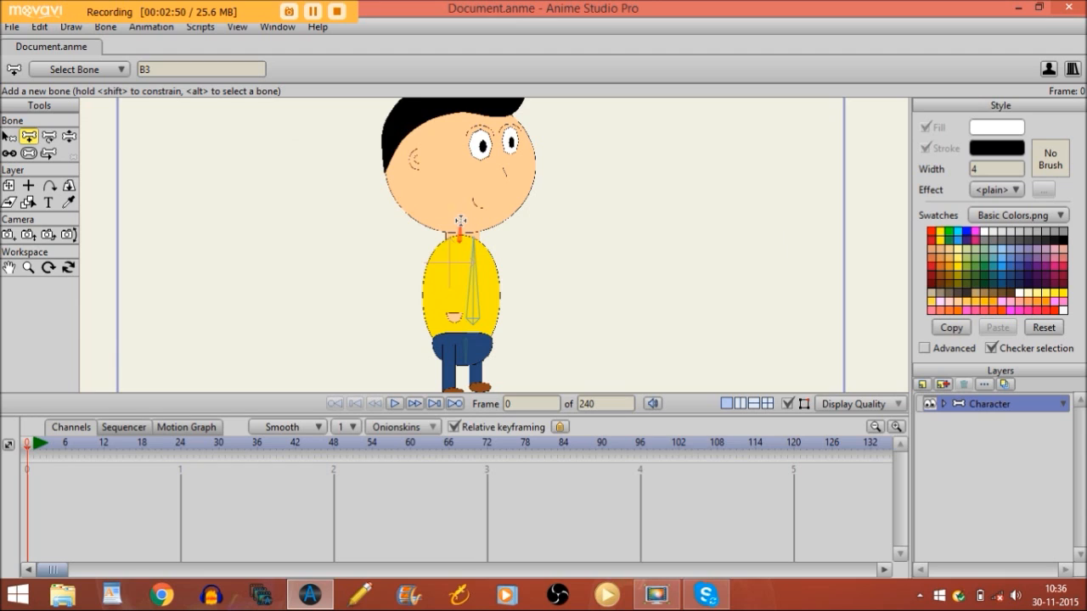
left_click_drag(459, 210, 458, 94)
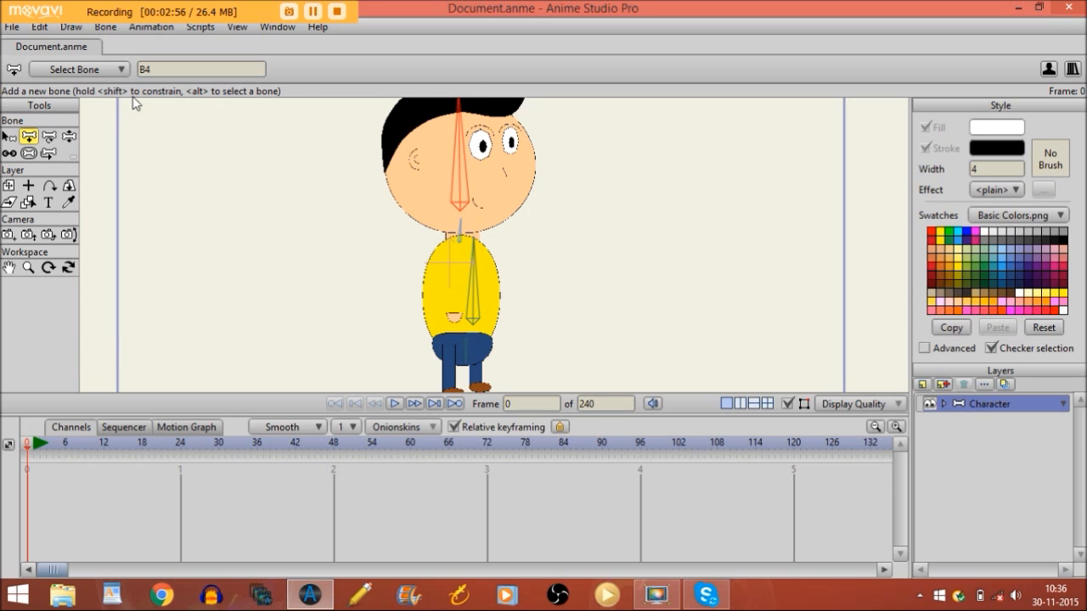
- Add an arm bone from shoulder to wrist as a child of the torso bone, and chain a hand bone to it
left_click(8, 137)
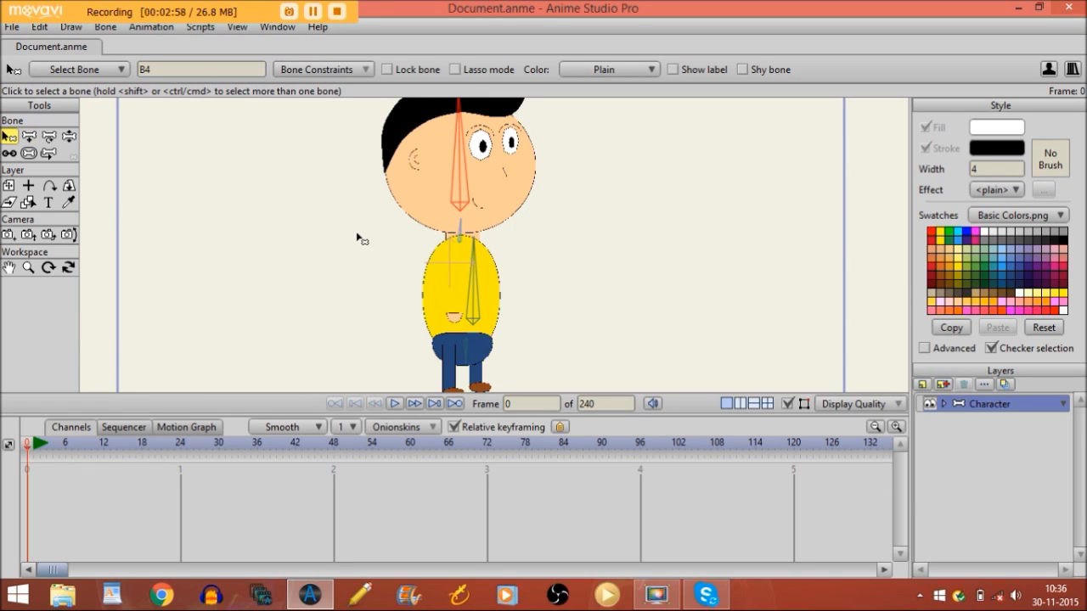
left_click(475, 293)
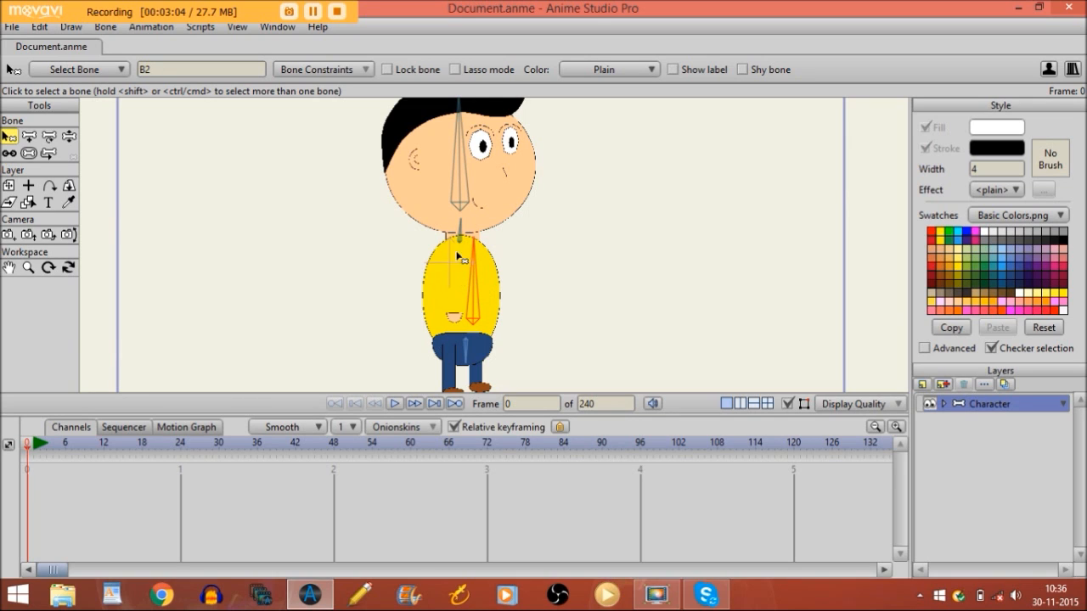
left_click(29, 136)
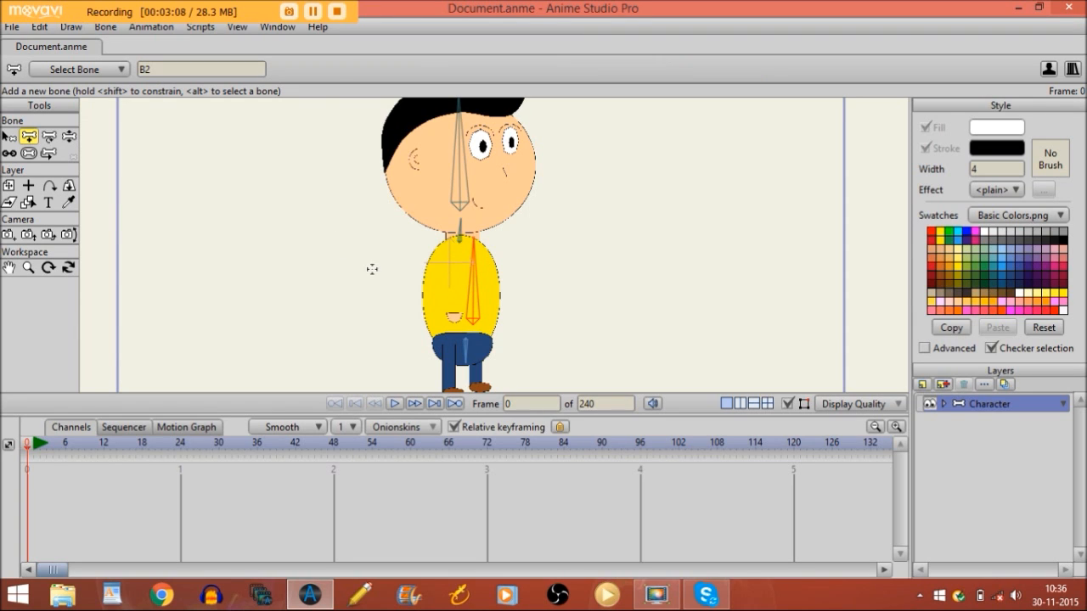
left_click(29, 267)
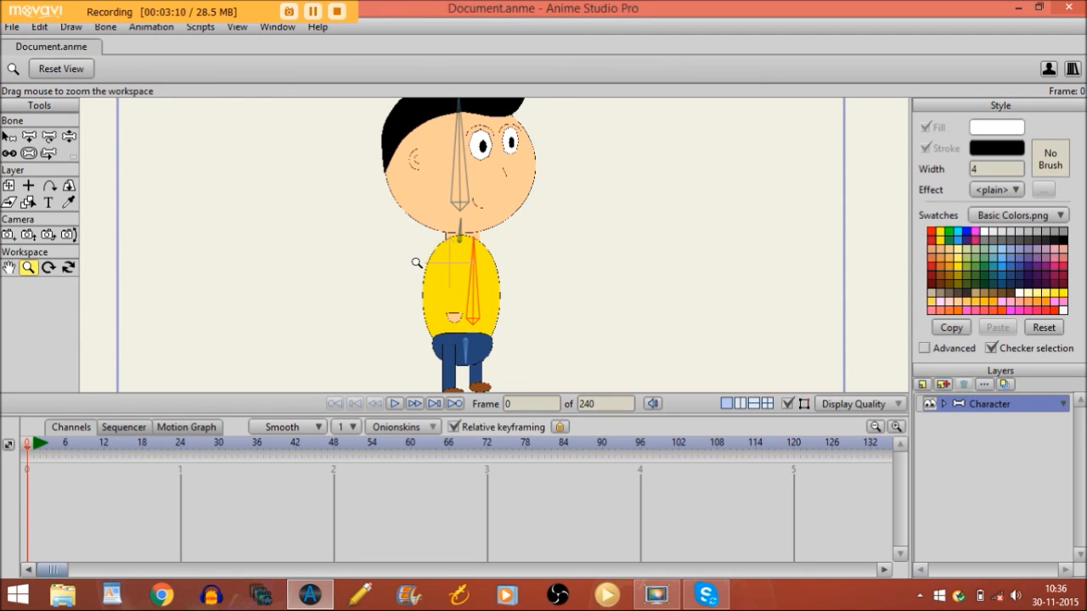
left_click(418, 261)
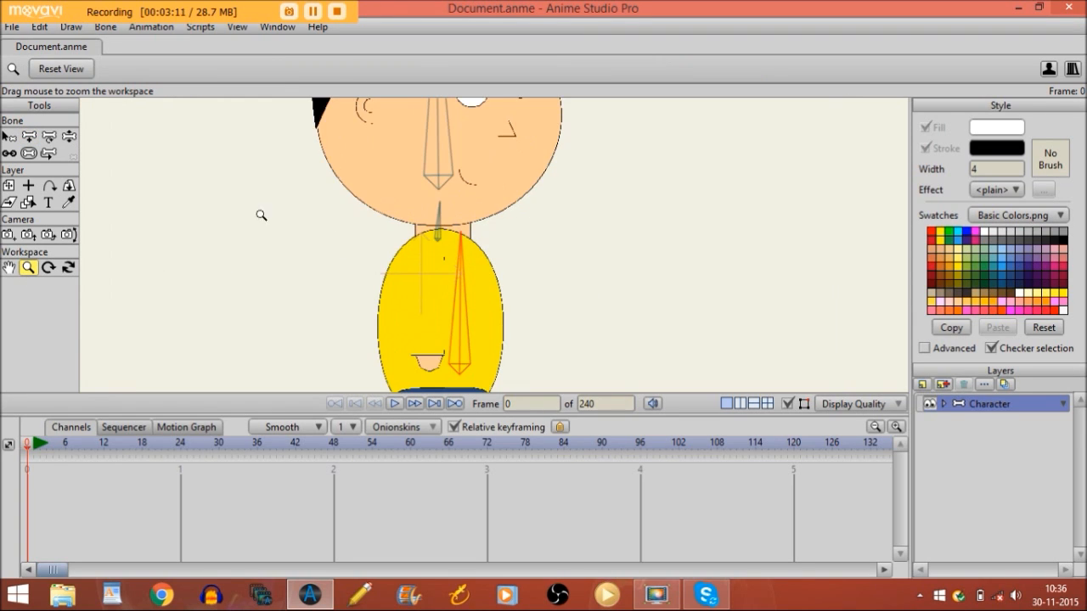
left_click(29, 136)
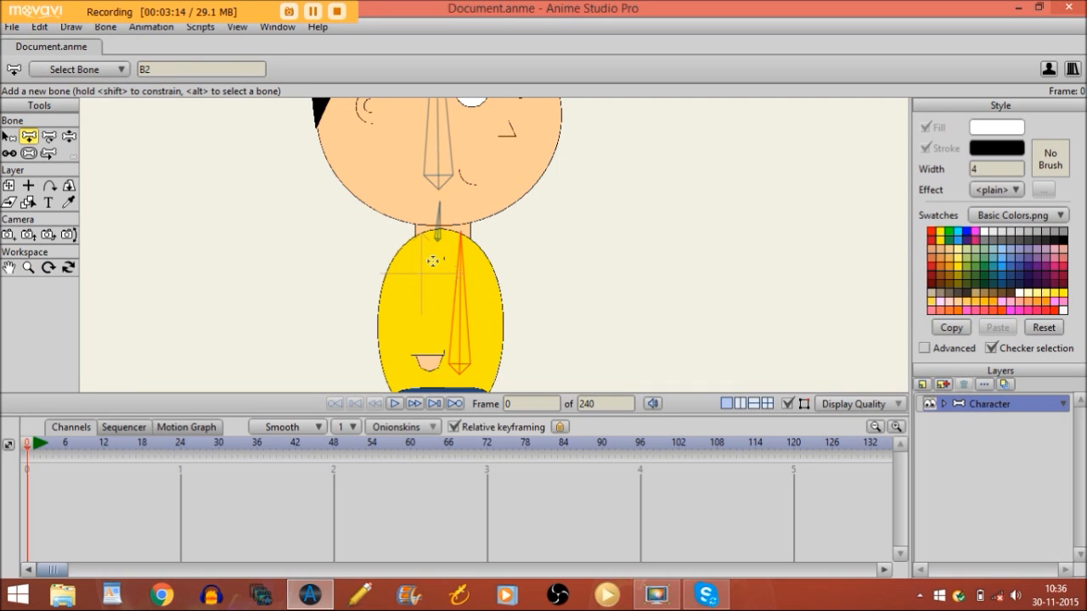
left_click_drag(433, 261, 429, 348)
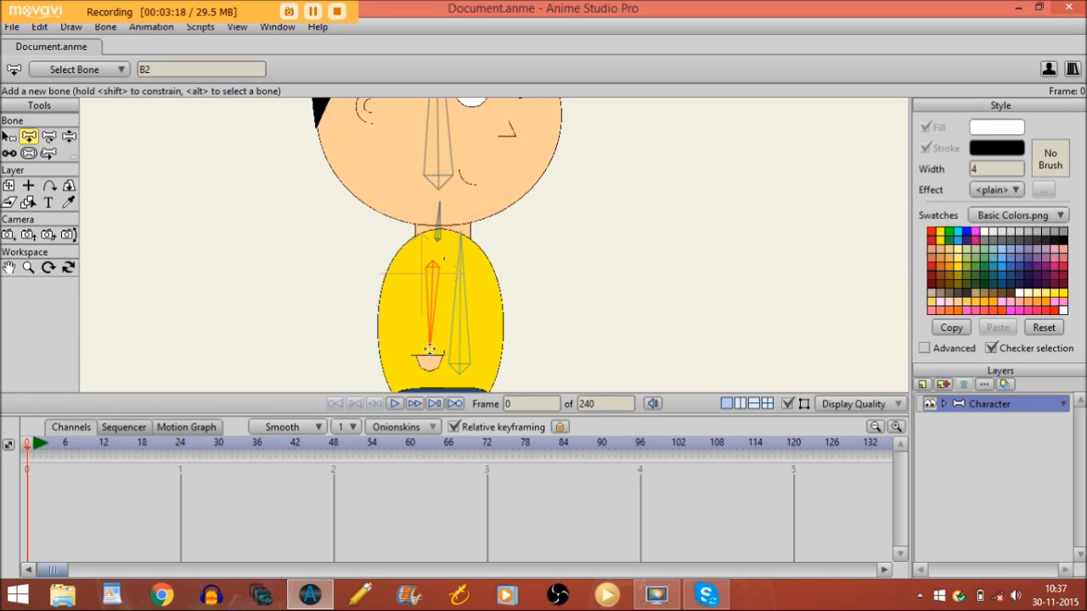
left_click_drag(429, 350, 429, 374)
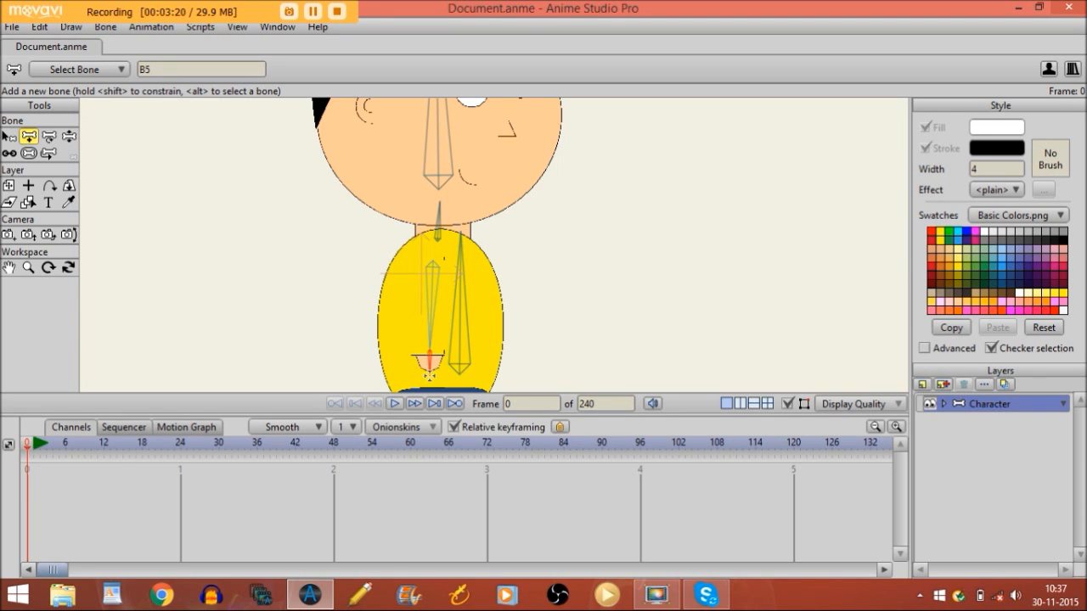
left_click(8, 153)
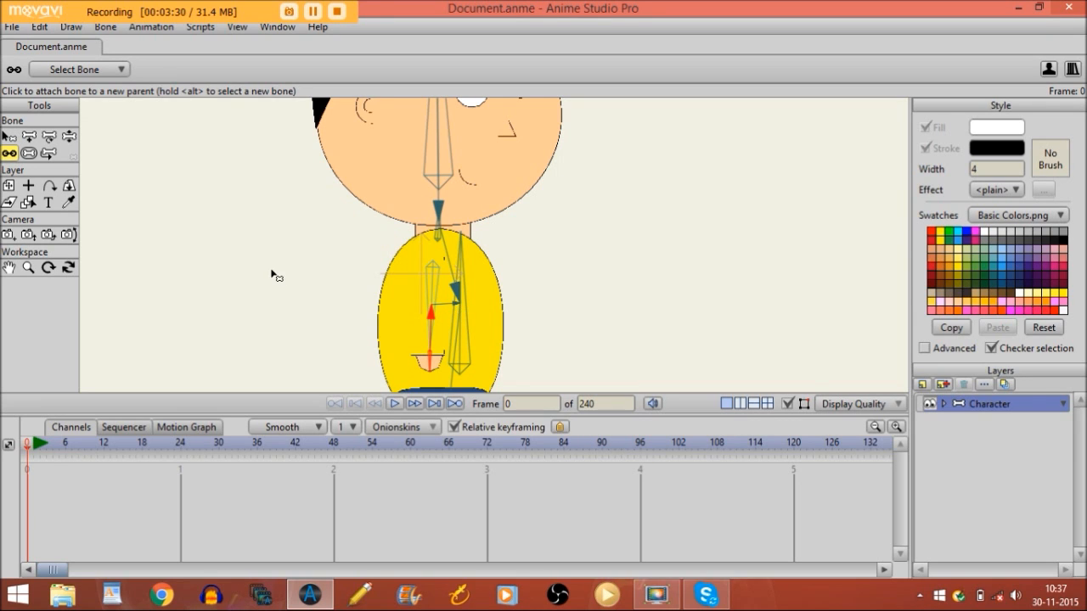
- Add a bone down the front leg from the hip to the shoe, with the hip bone as its parent
left_click(9, 270)
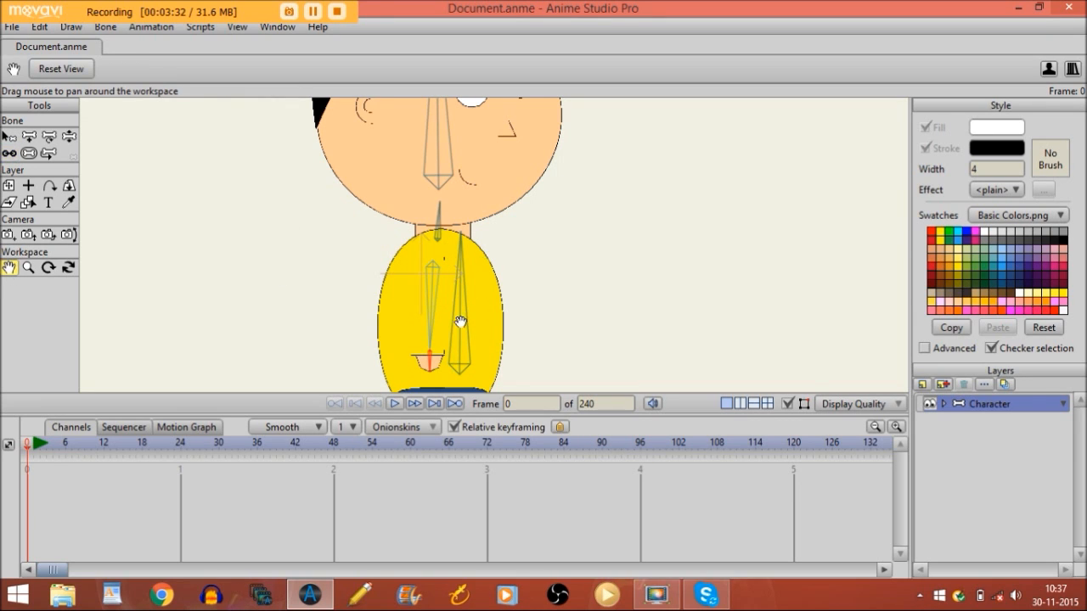
left_click_drag(461, 322, 460, 124)
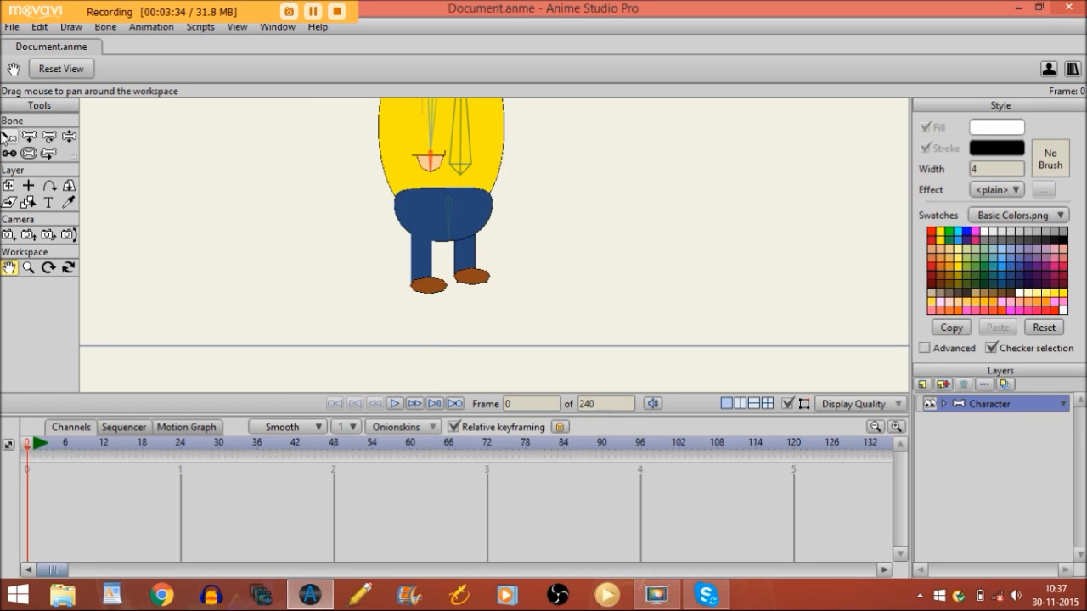
left_click(9, 138)
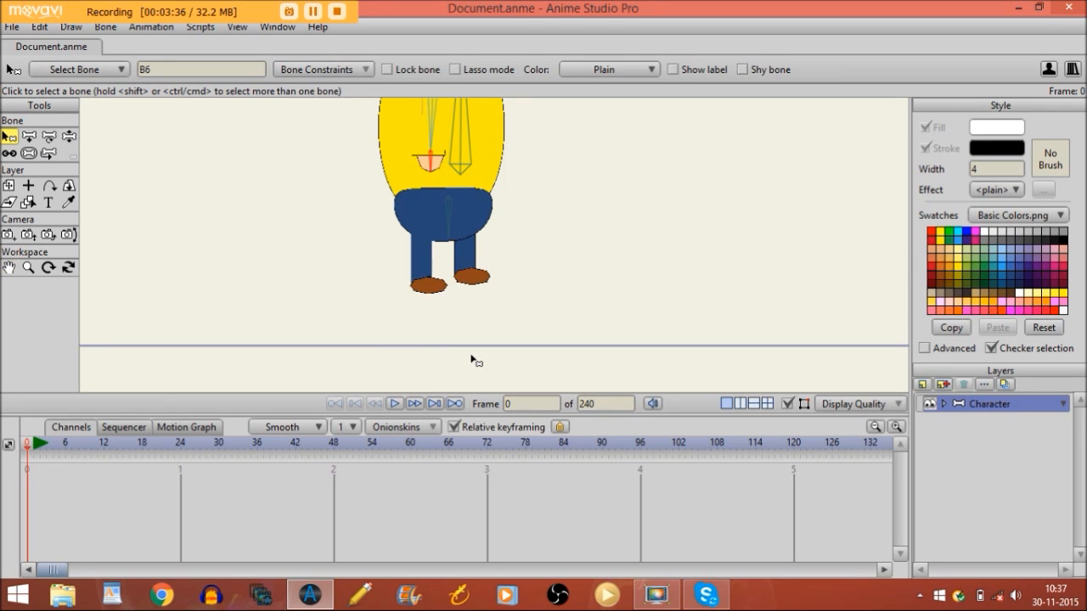
left_click(449, 216)
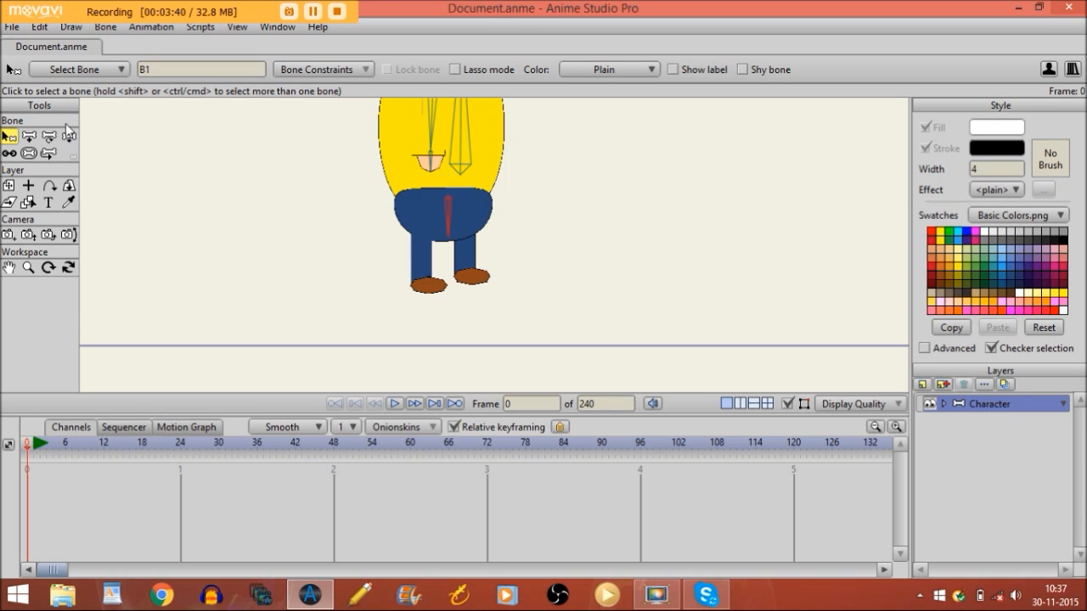
left_click(29, 136)
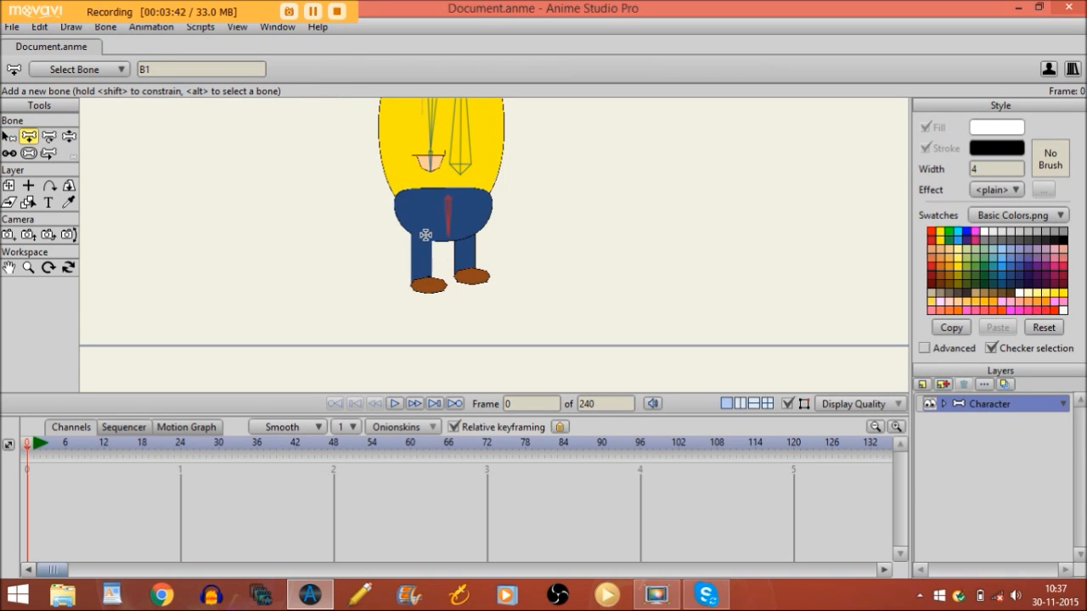
left_click(31, 268)
left_click_drag(413, 270, 749, 349)
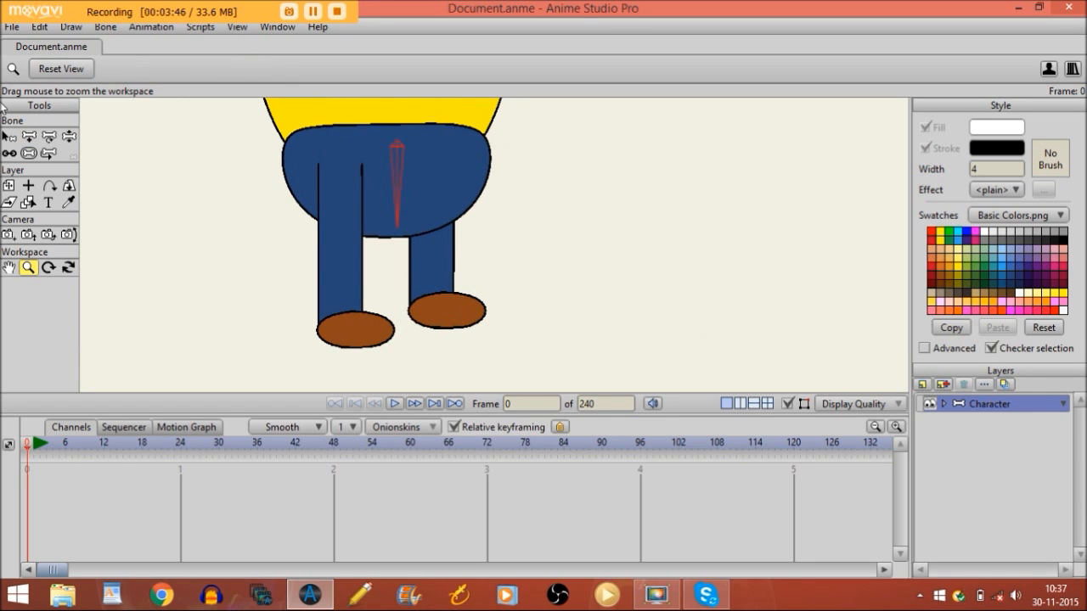
left_click(29, 136)
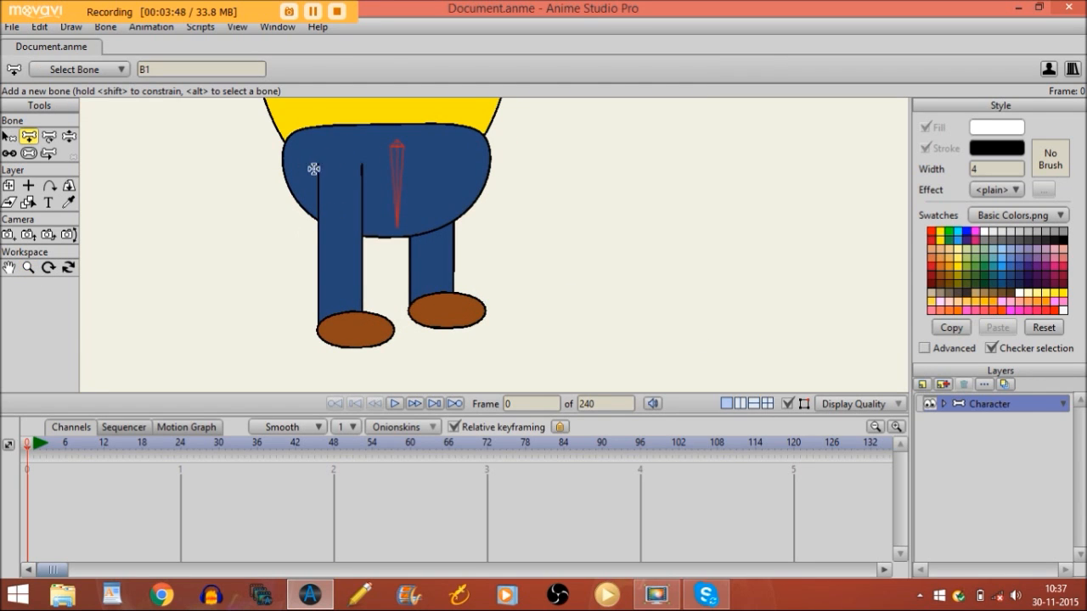
left_click_drag(335, 163, 339, 342)
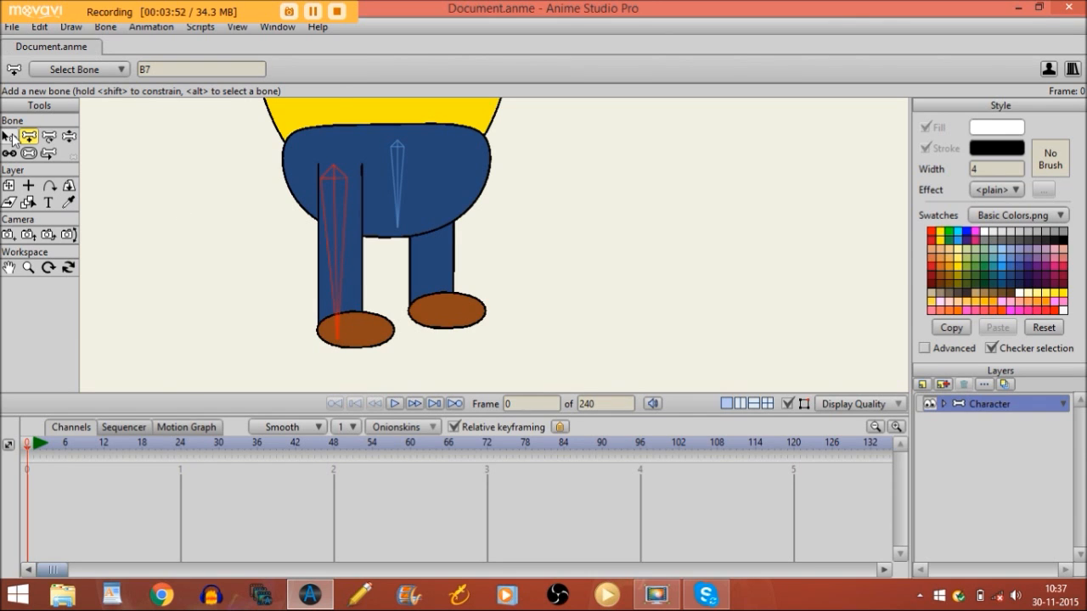
- Add a bone down the back leg from the hip to the shoe, with the hip bone as its parent
left_click(10, 138)
left_click(399, 162)
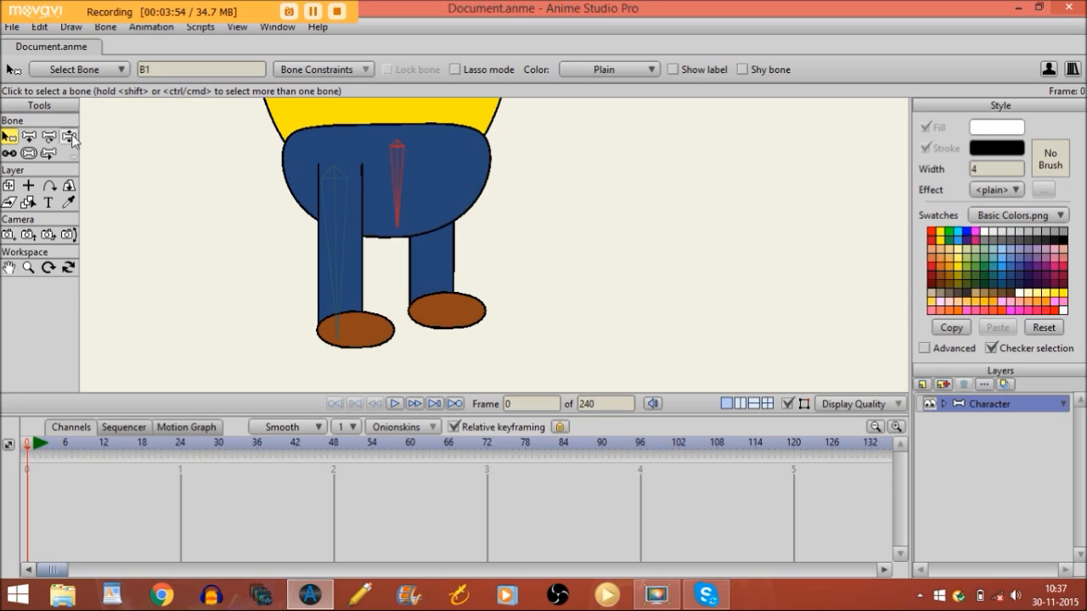
left_click(28, 137)
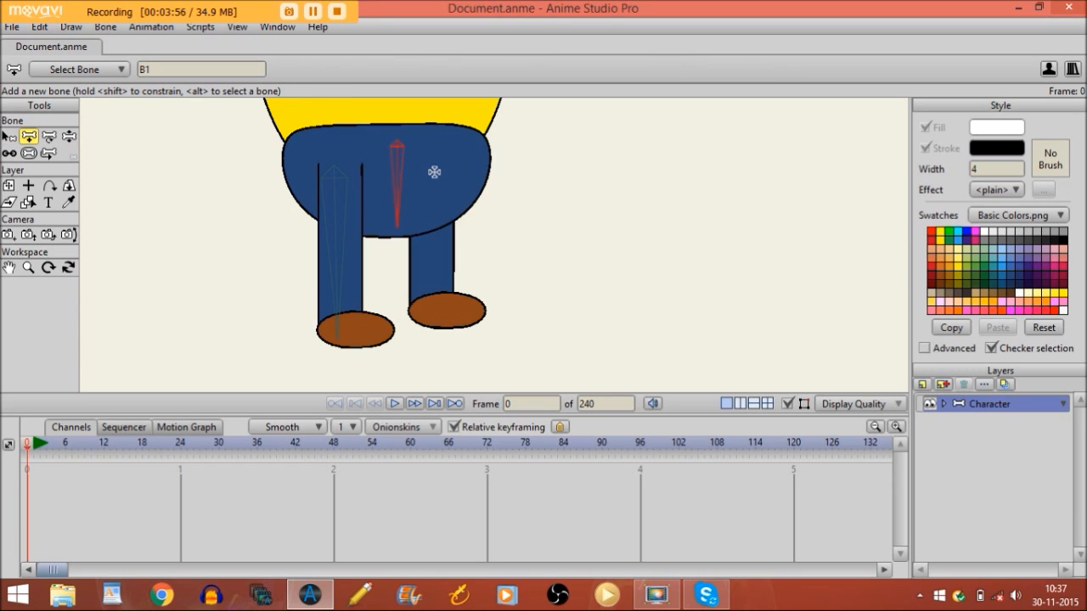
left_click_drag(432, 156, 432, 319)
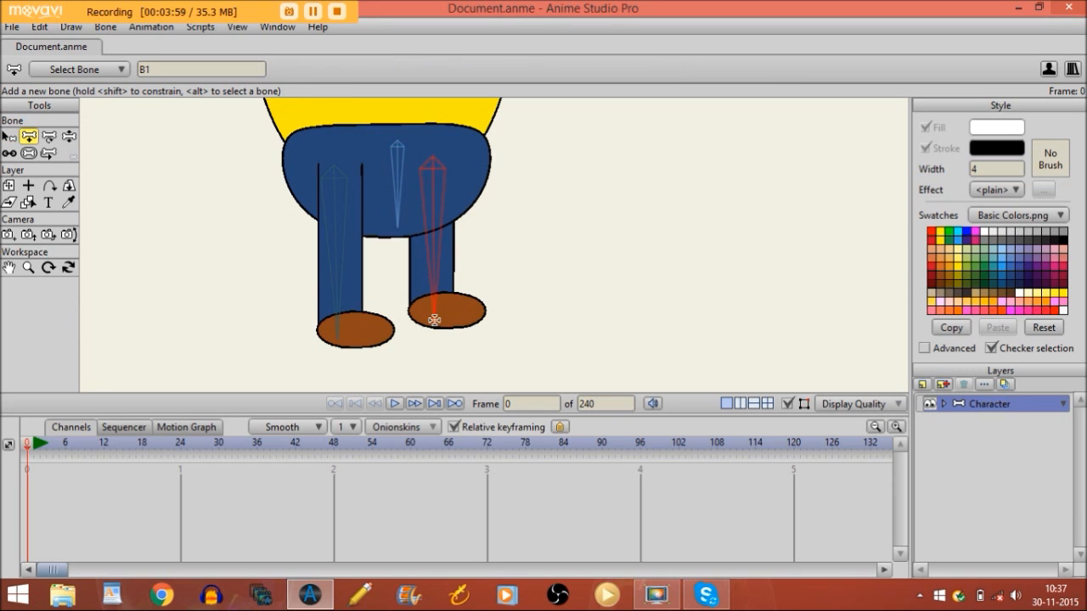
left_click(8, 154)
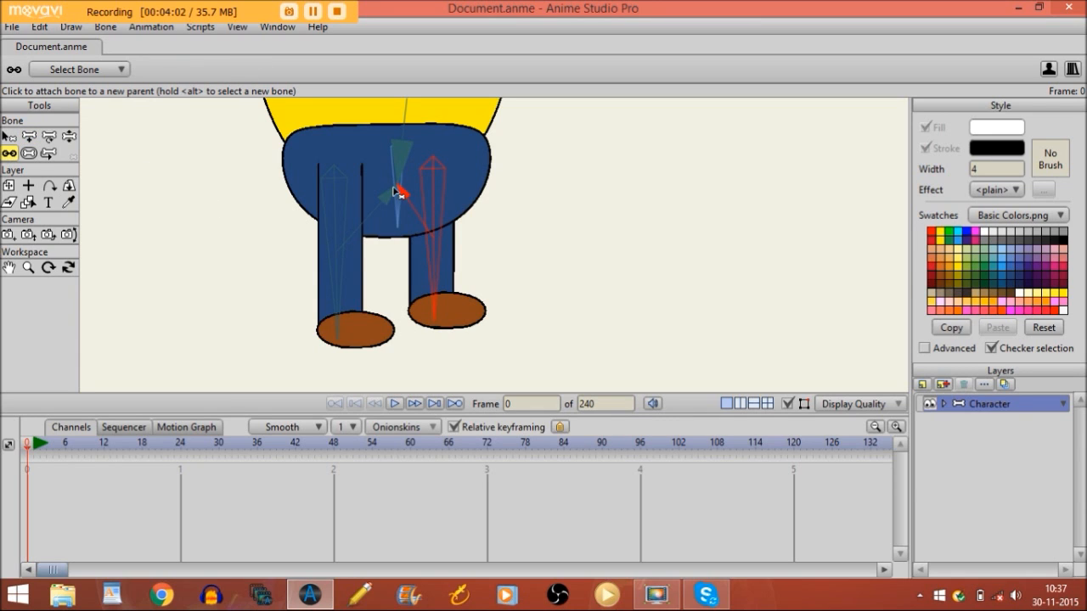
- Review the parent links between the torso, arm and hand bones, and bring the whole character into view
left_click(8, 268)
left_click_drag(404, 143, 365, 362)
left_click(10, 155)
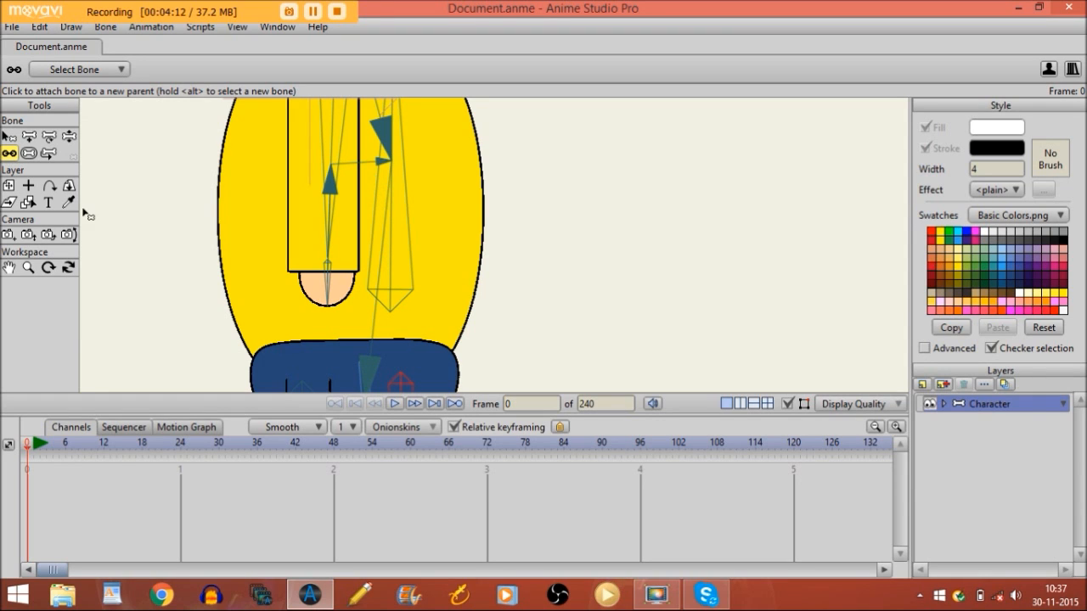
left_click(28, 267)
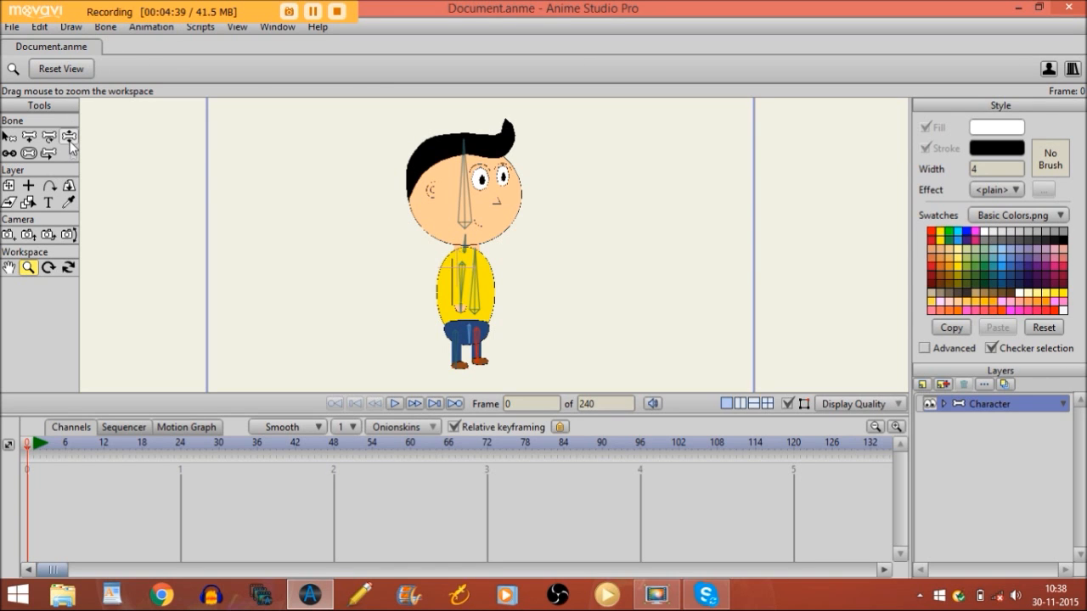
- Test the skeleton by bending the character with Manipulate Bones, and return it to its rest pose at frame 0
left_click(69, 139)
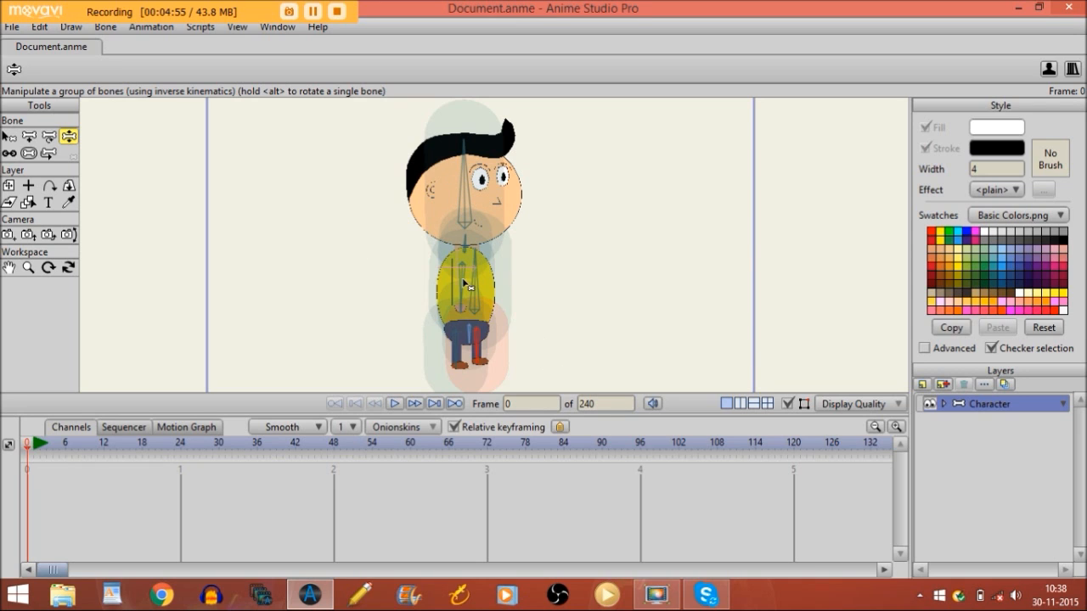
left_click_drag(461, 281, 451, 351)
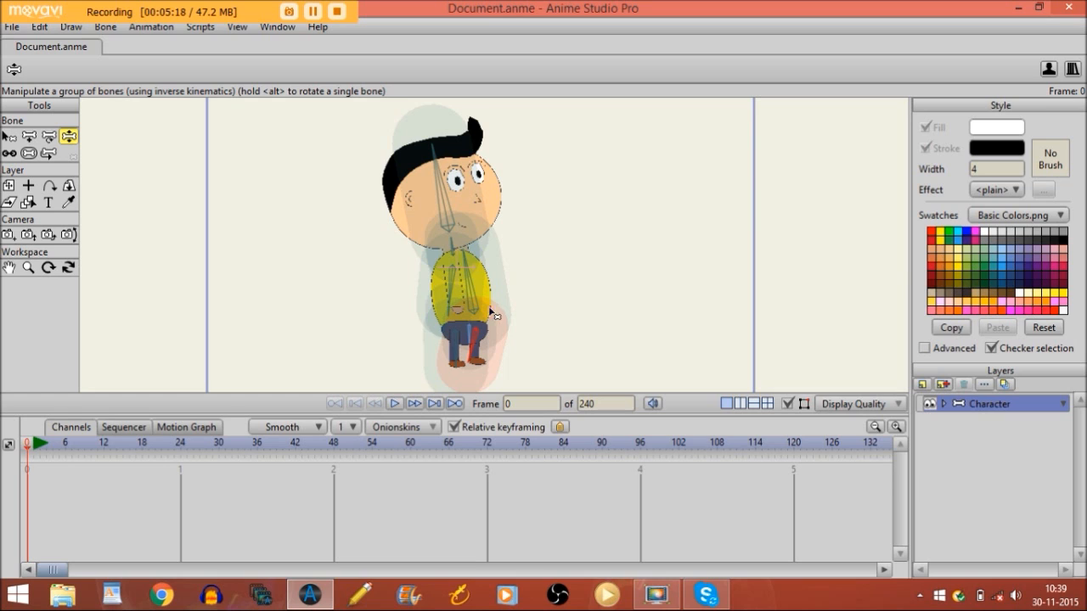
left_click(946, 404)
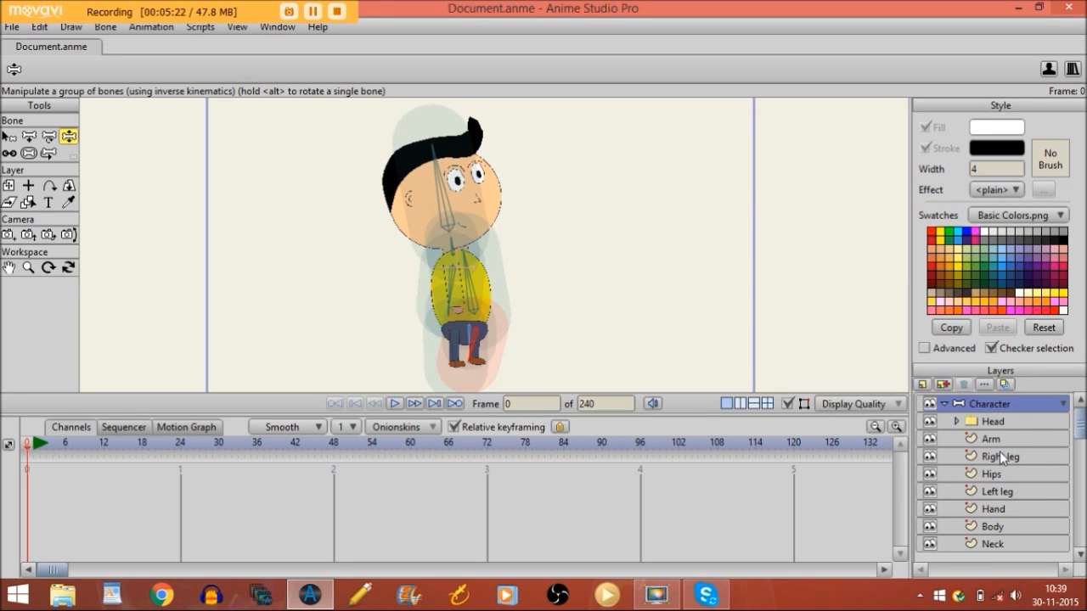
left_click(946, 404)
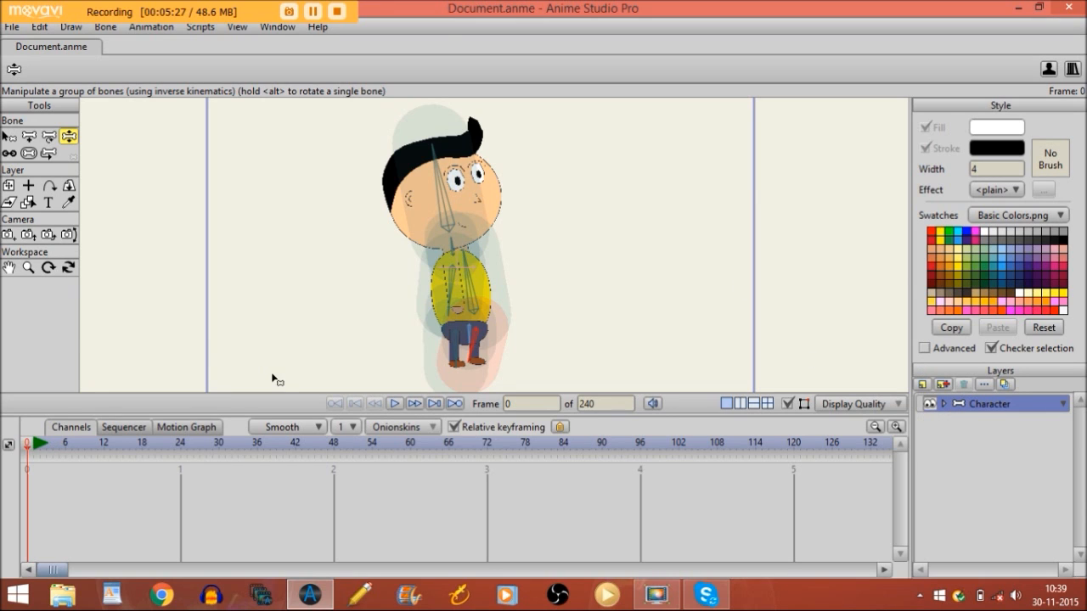
left_click(36, 443)
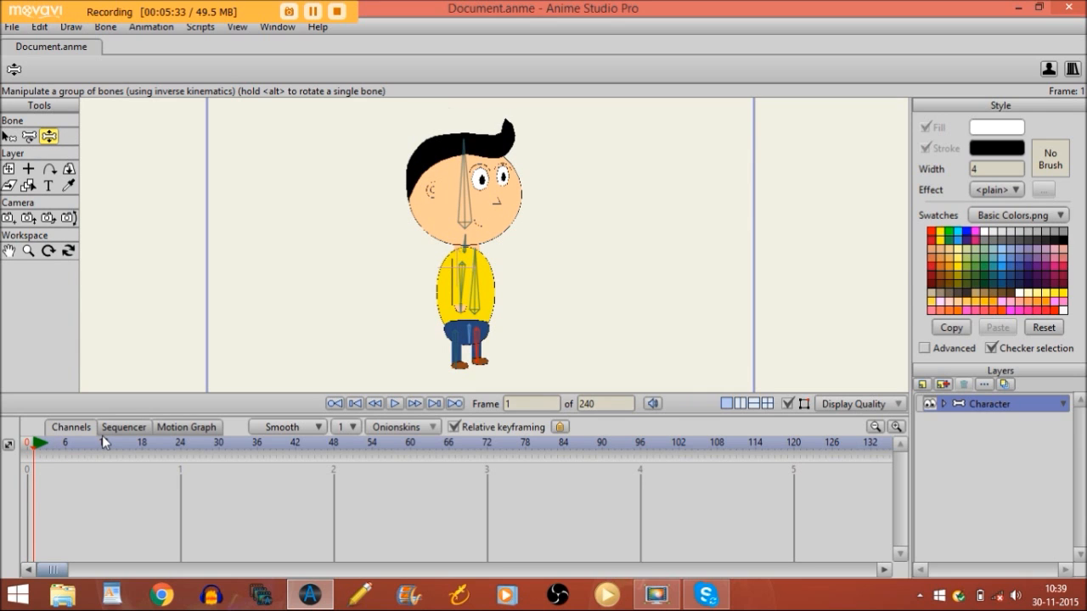
key("Left")
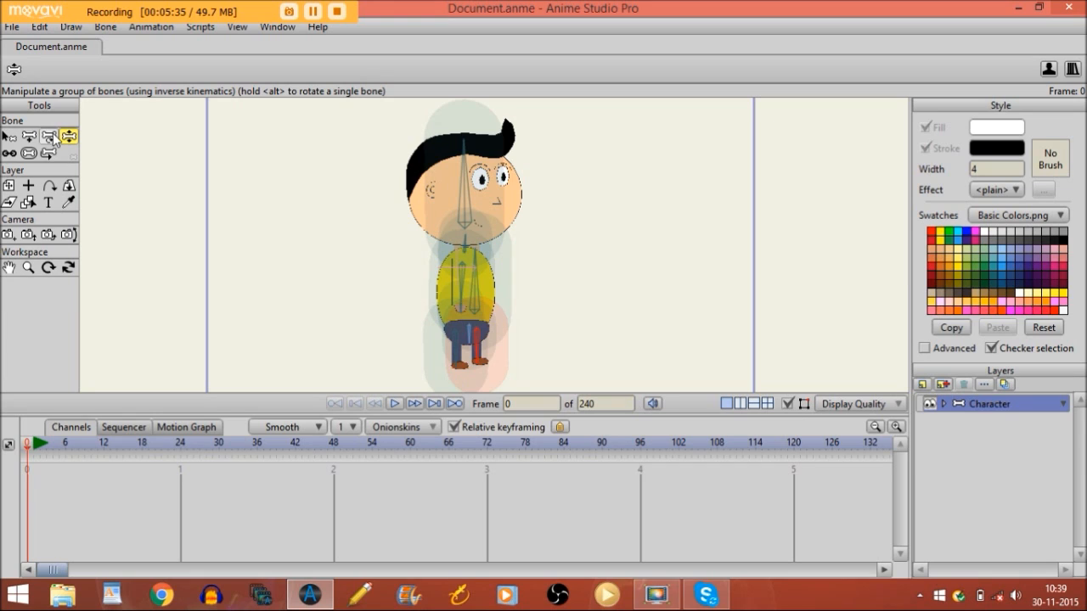
- Set the bone strength to 0 for the head, neck, arm, torso, hip and both leg bones
left_click(28, 153)
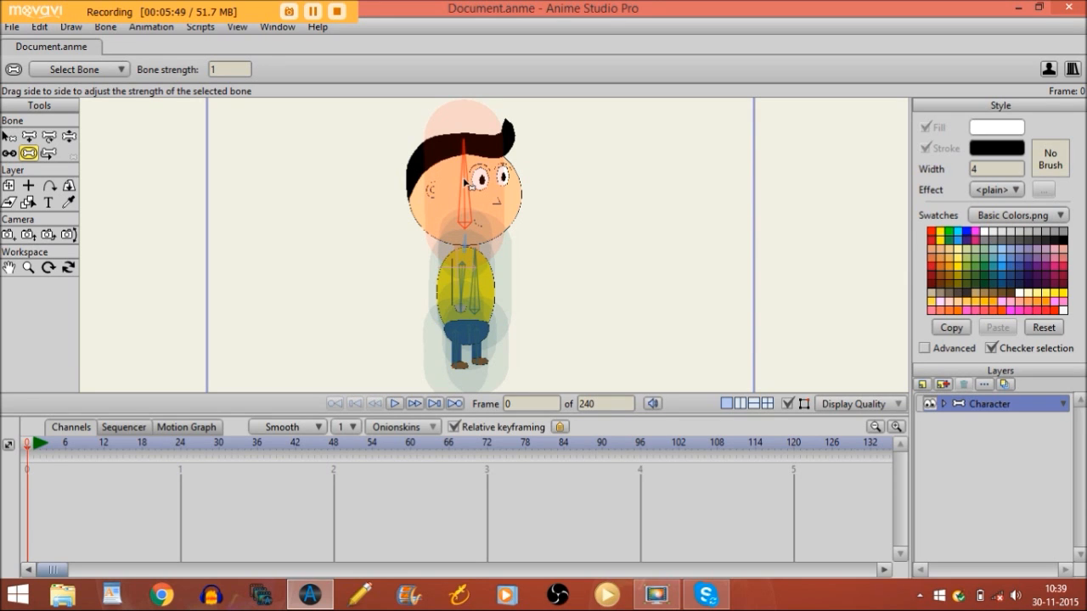
left_click_drag(462, 180, 345, 187)
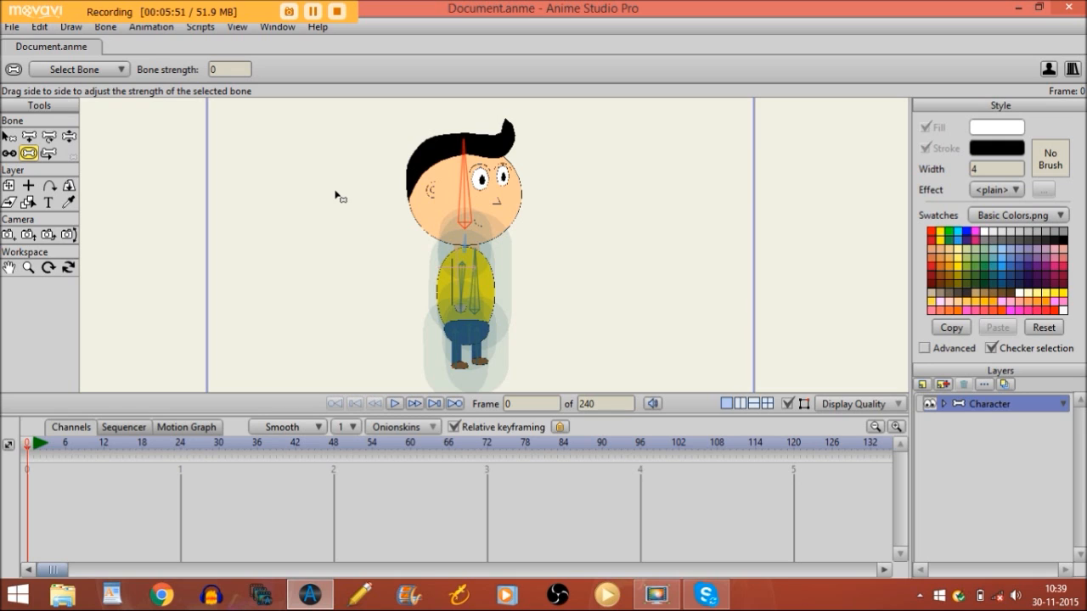
left_click(466, 245)
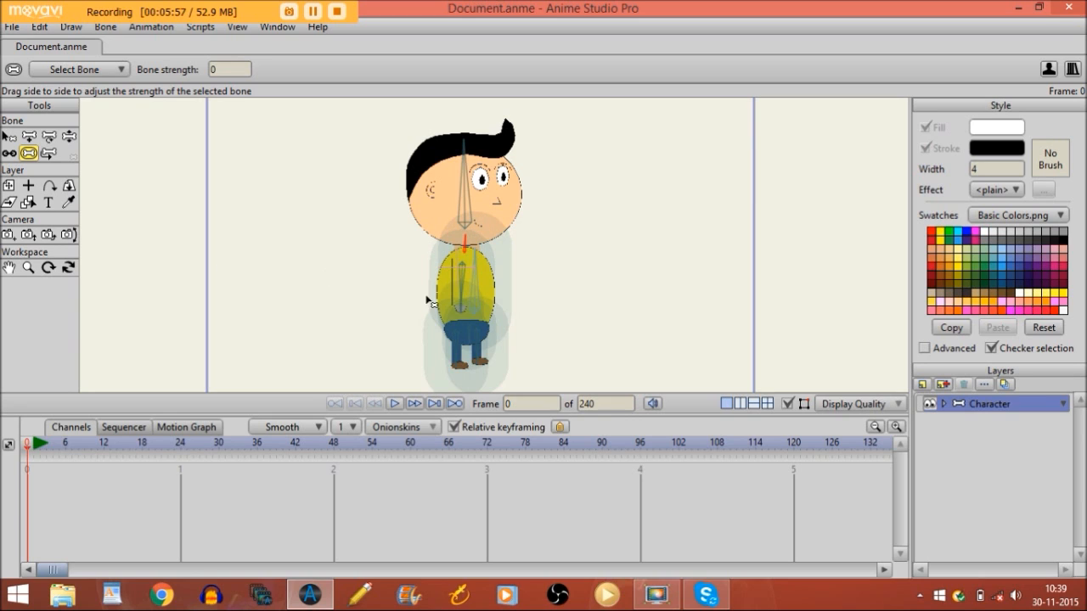
left_click(463, 280)
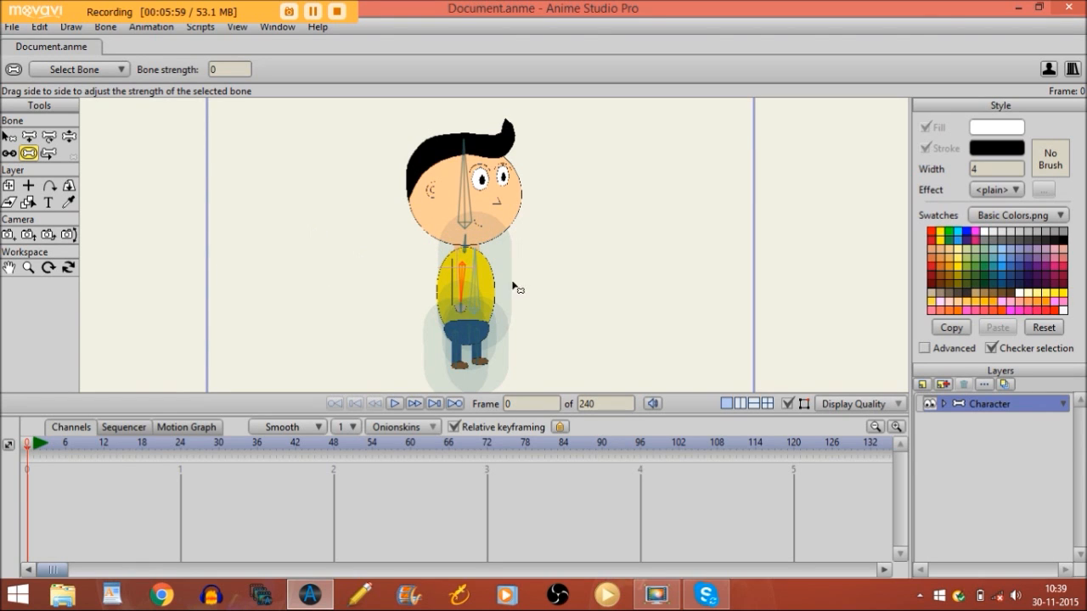
left_click(476, 286)
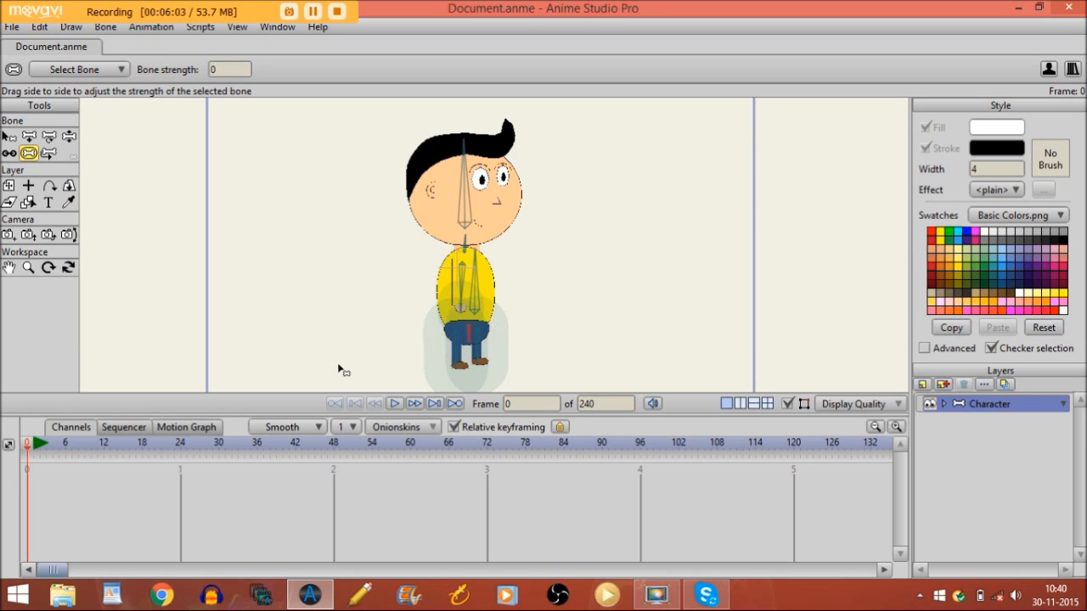
left_click(458, 347)
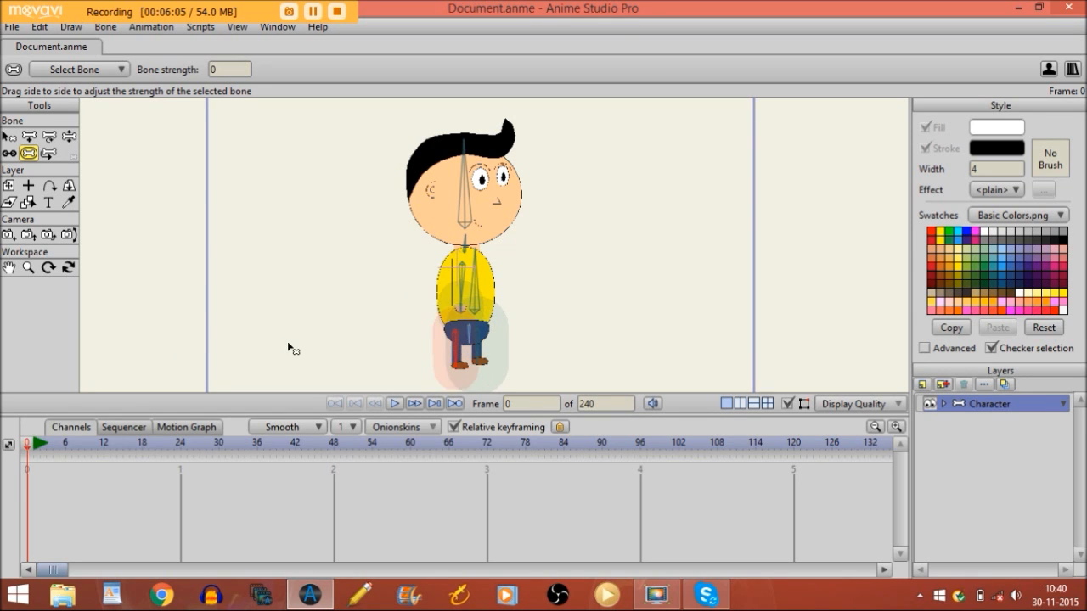
left_click(486, 347)
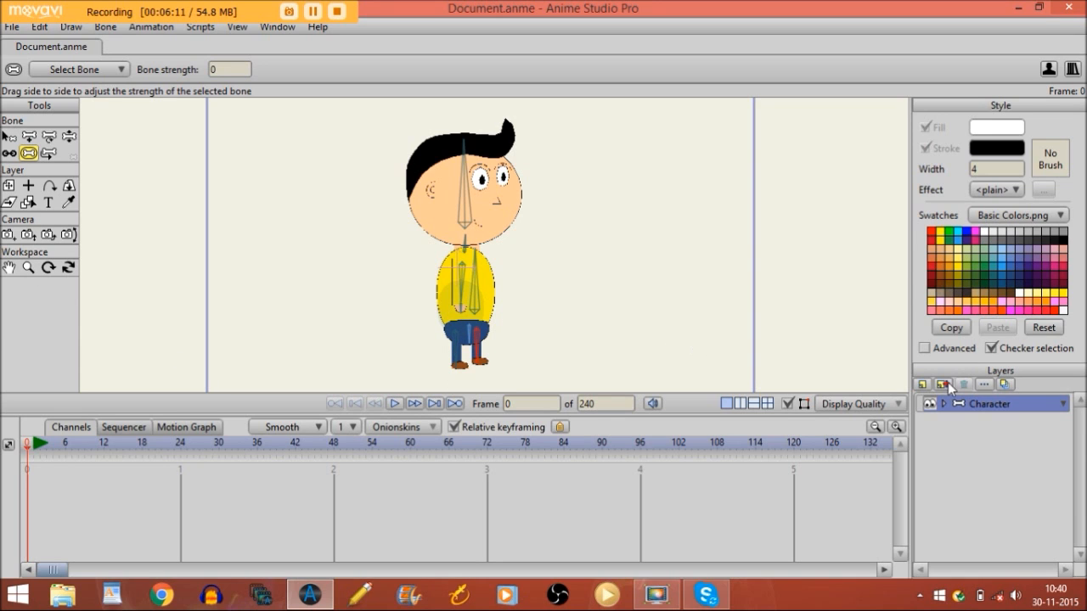
- Bind the Head layer to the head bone and the Arm layer to the arm bone
left_click(943, 404)
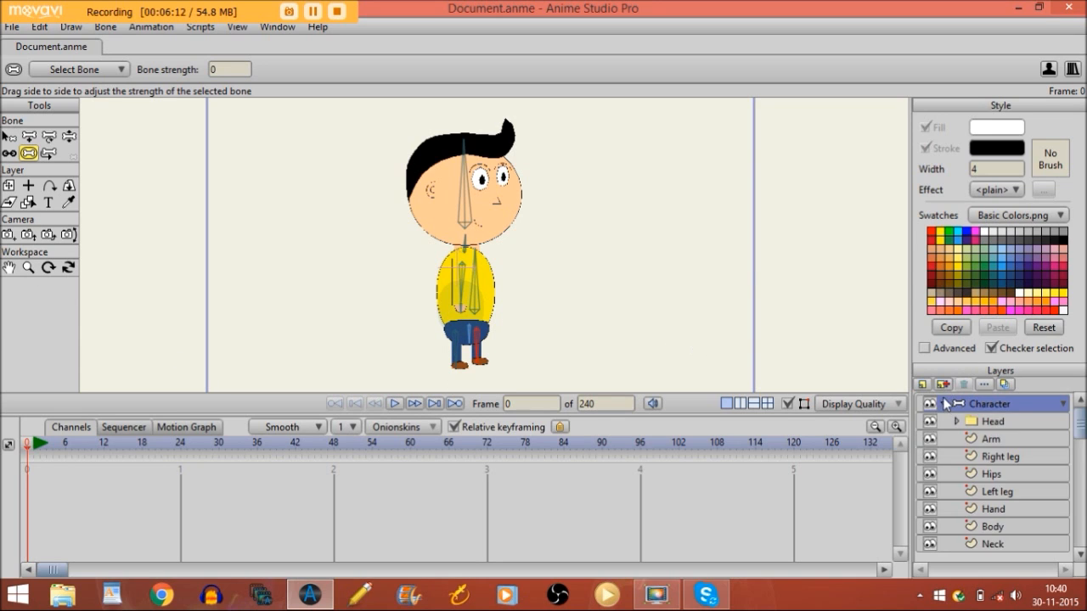
left_click(1020, 417)
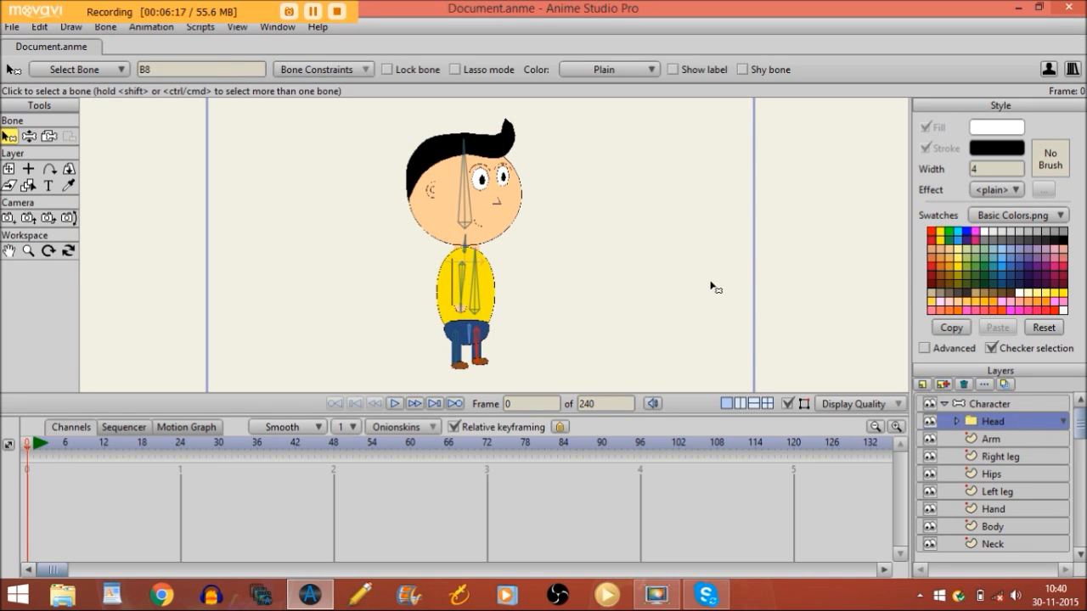
left_click(49, 137)
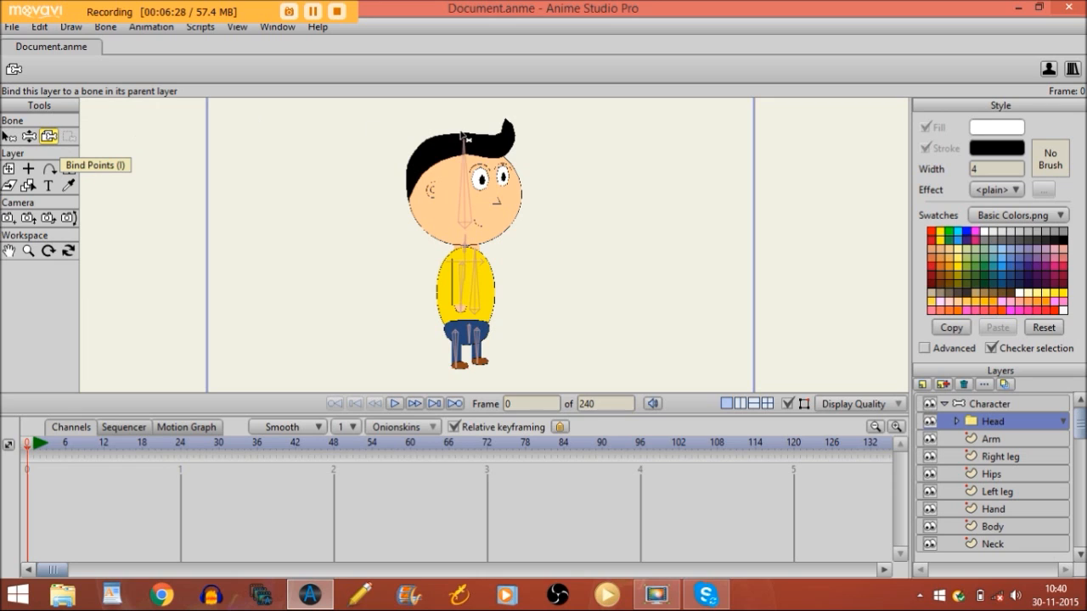
left_click(468, 184)
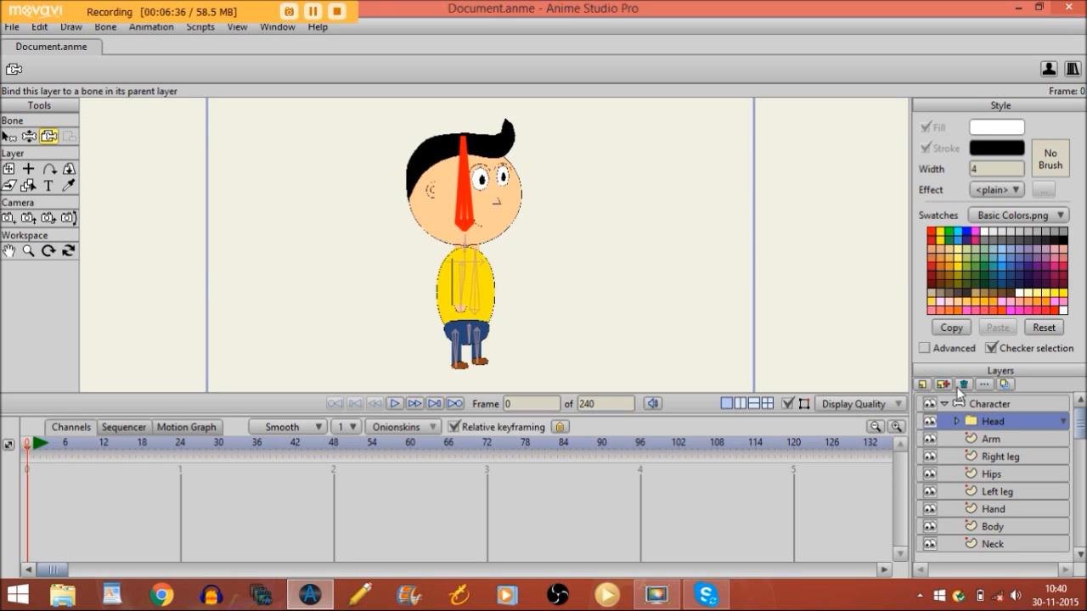
left_click(985, 438)
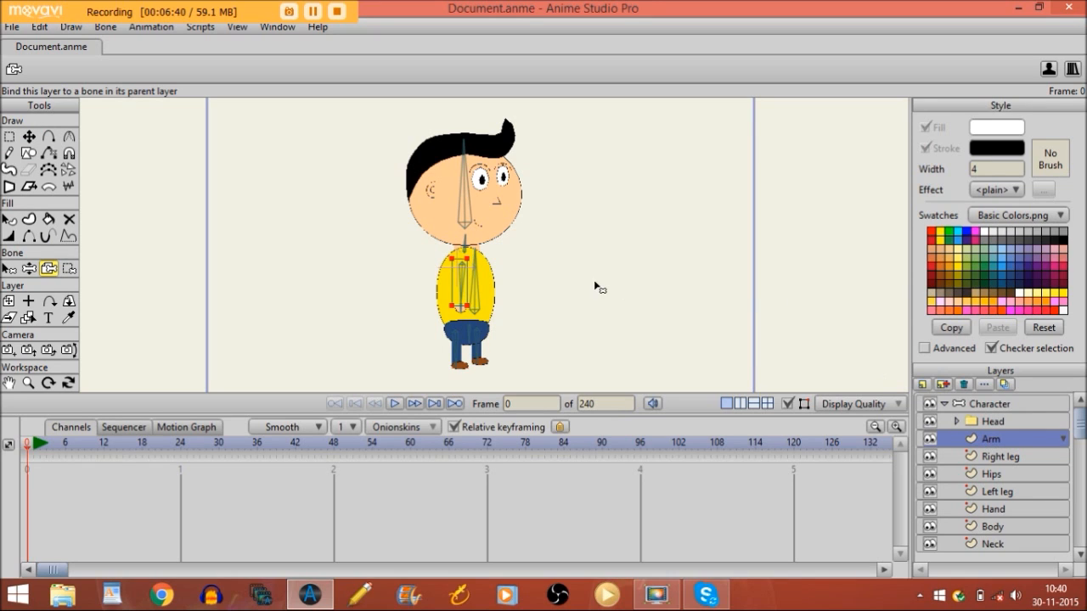
left_click(464, 277)
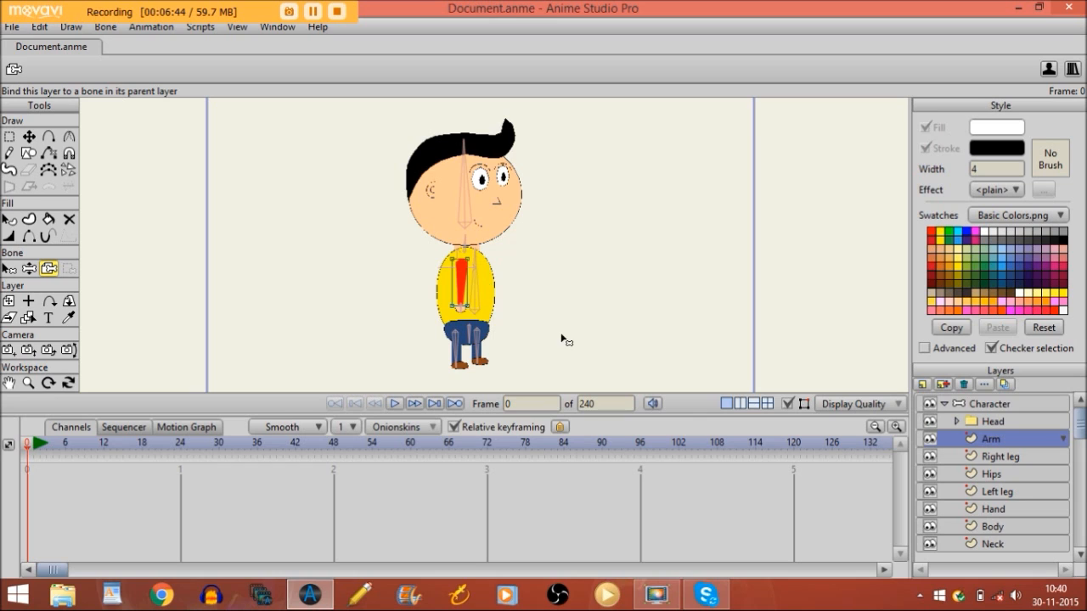
- Bind the Right leg layer to the front leg bone and the Hips layer to the short hip bone
left_click(993, 457)
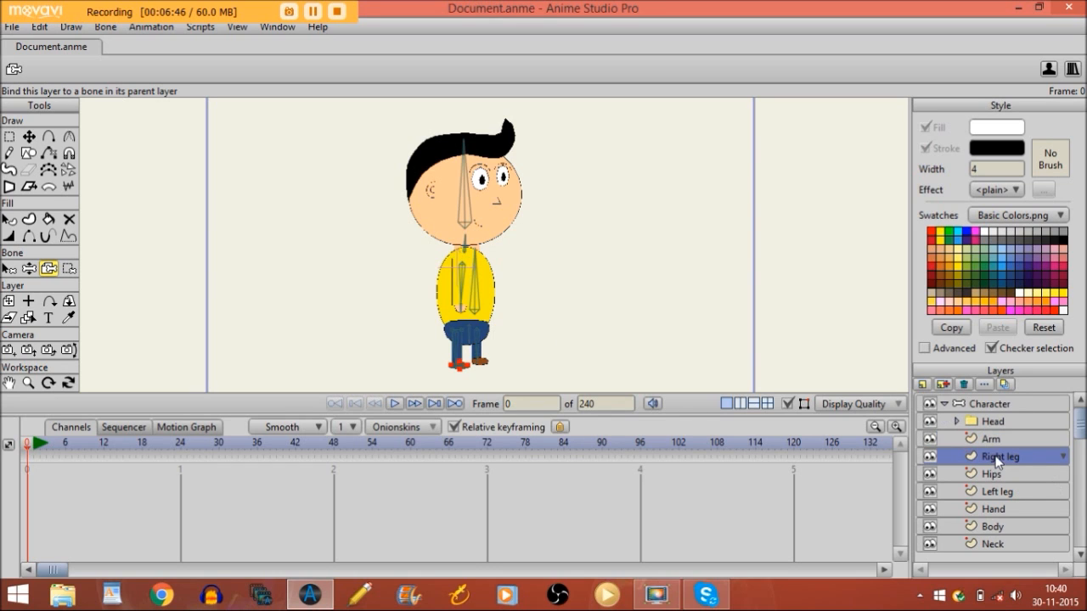
left_click(456, 344)
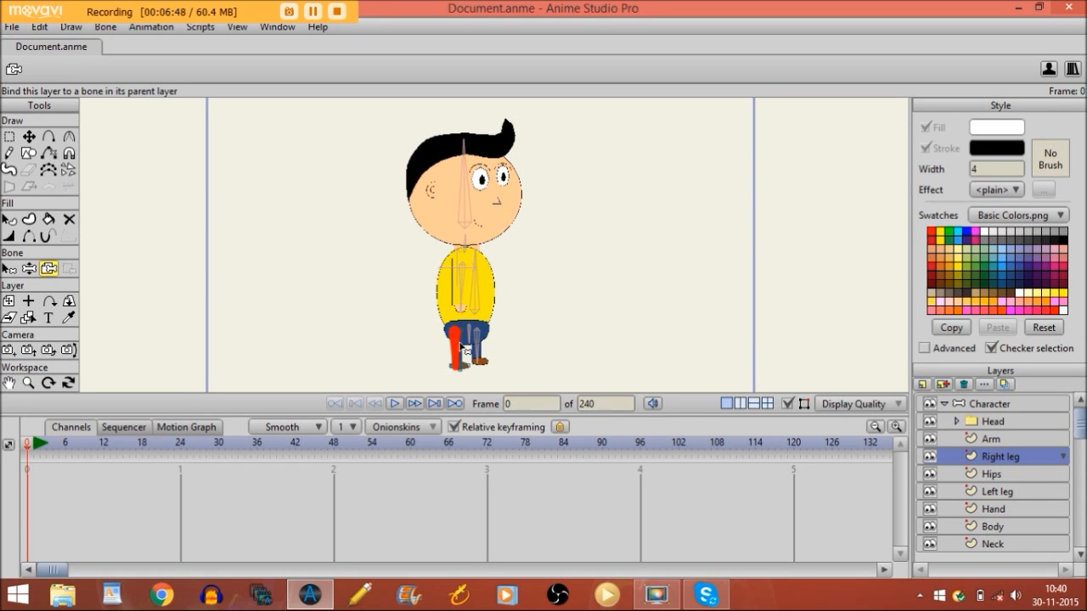
left_click(985, 473)
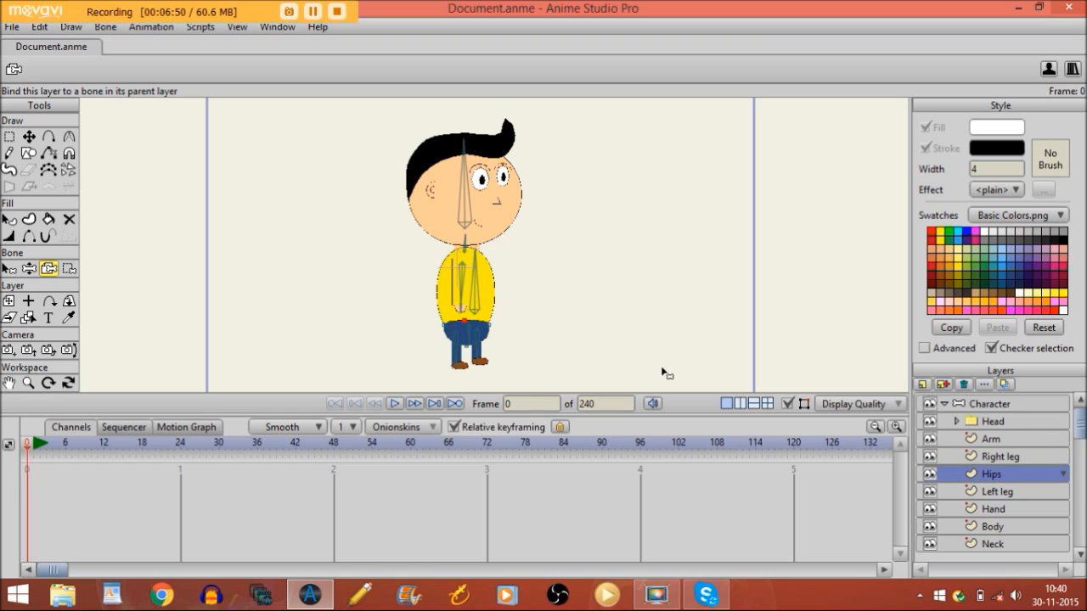
left_click(473, 339)
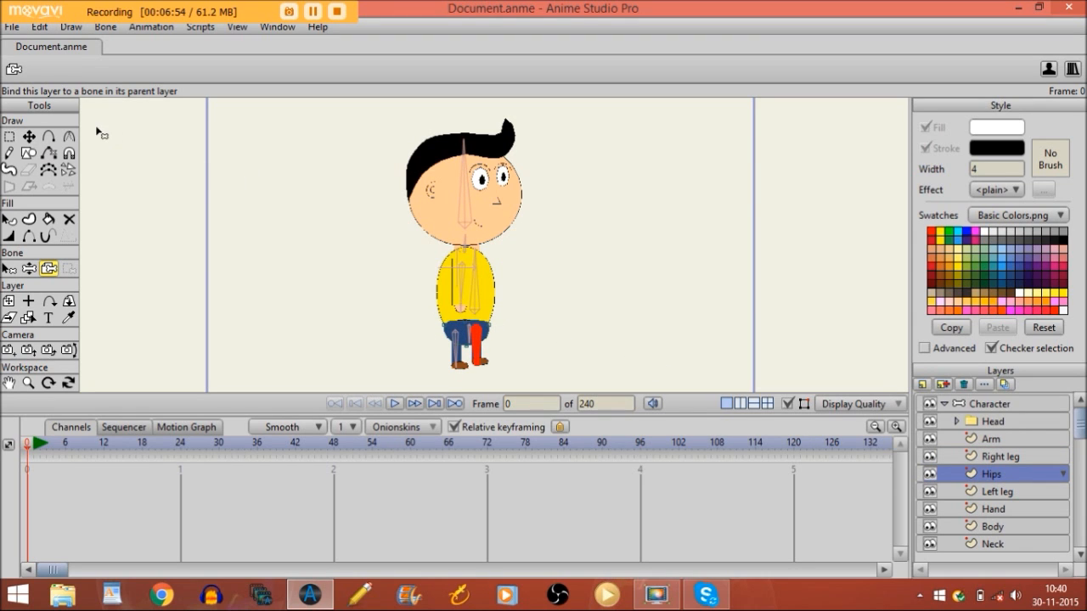
left_click(471, 336)
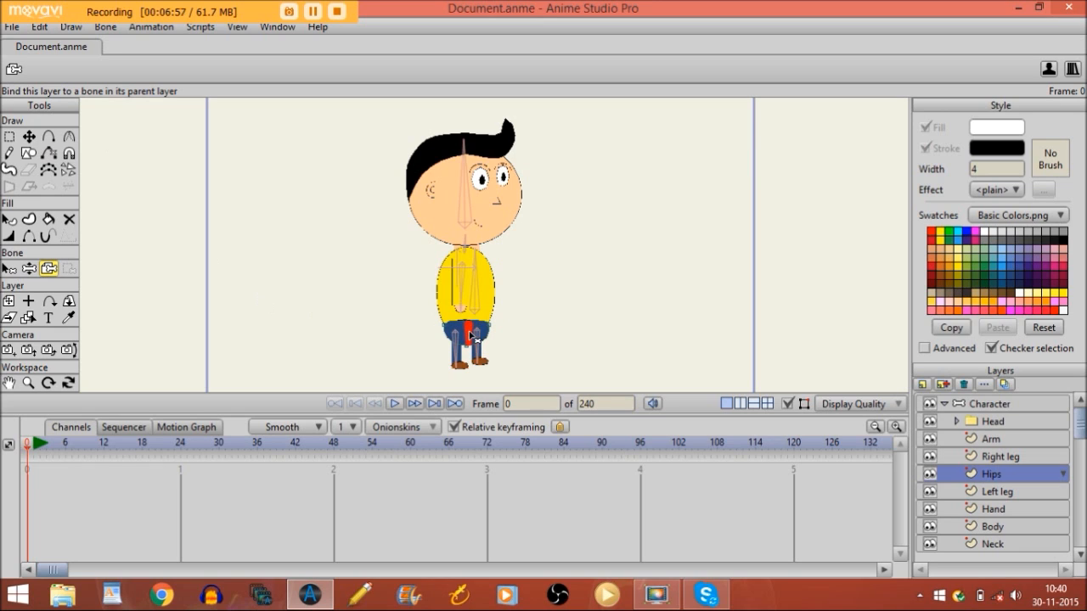
- Bind the Left leg layer to the back leg bone and the Hand layer to the hand bone
left_click(1015, 494)
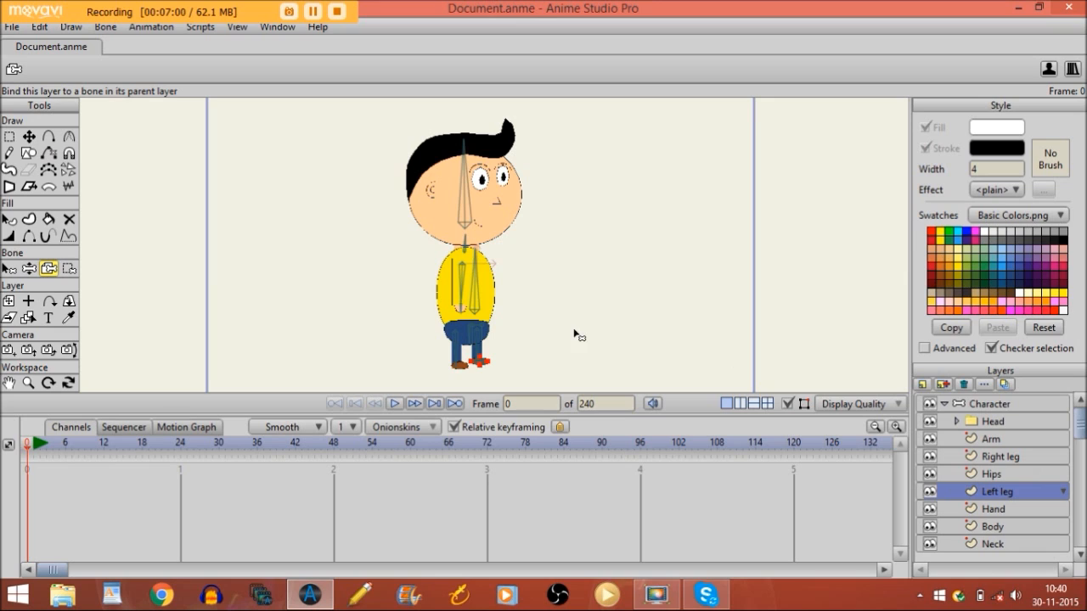
left_click(480, 339)
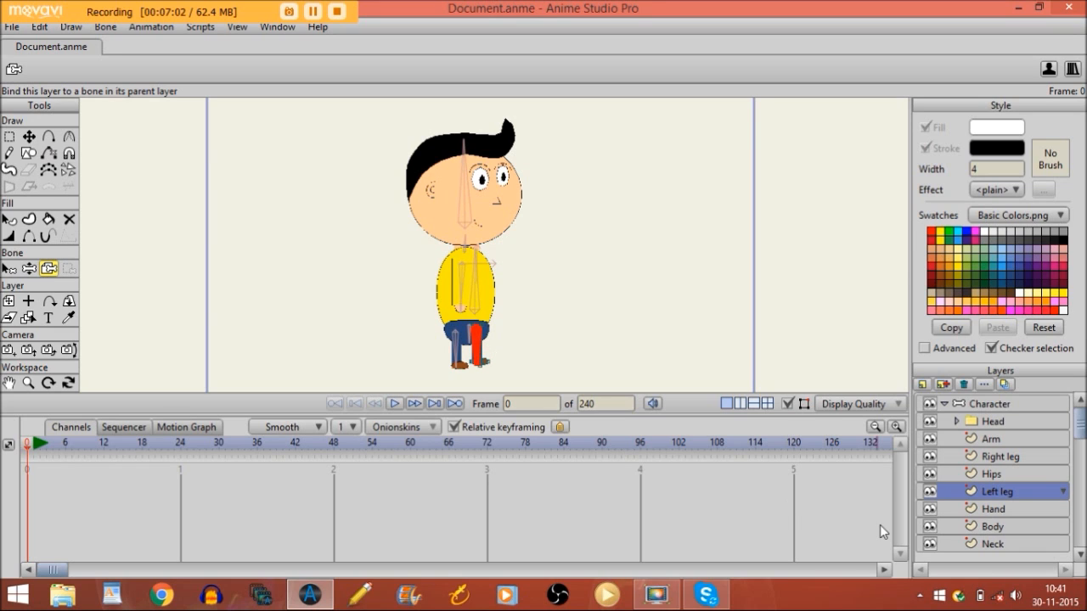
left_click(958, 509)
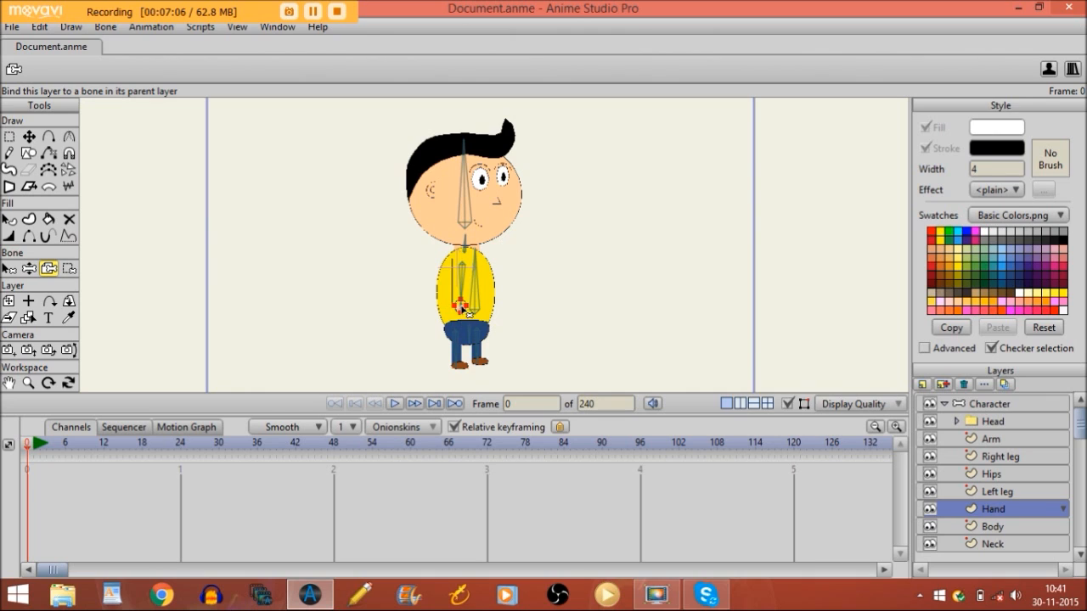
left_click(466, 311)
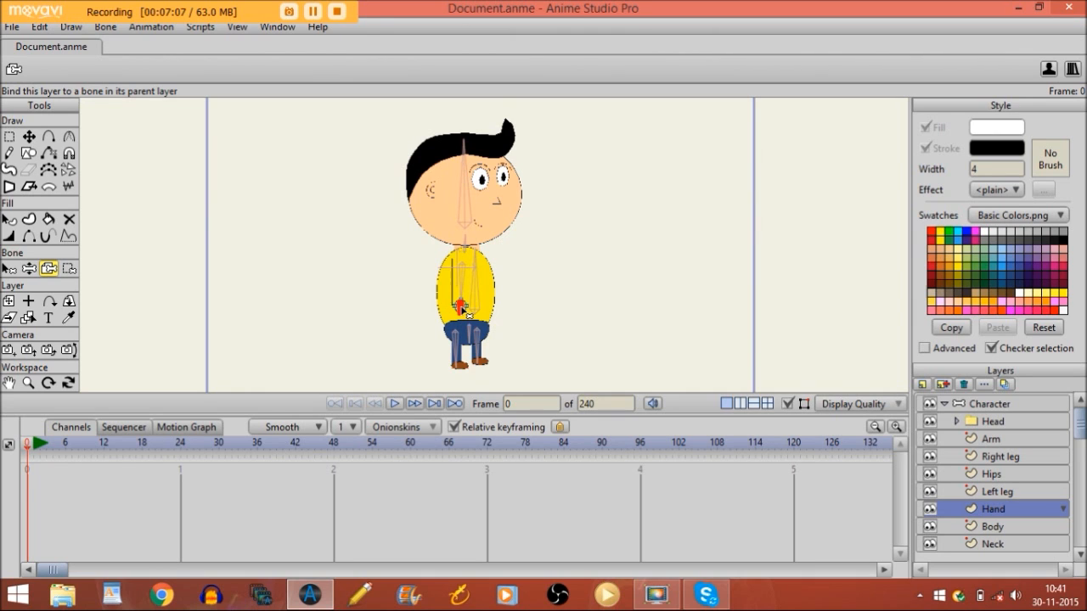
- Bind the Body layer to the torso bone and the Neck layer to the neck bone
left_click(947, 526)
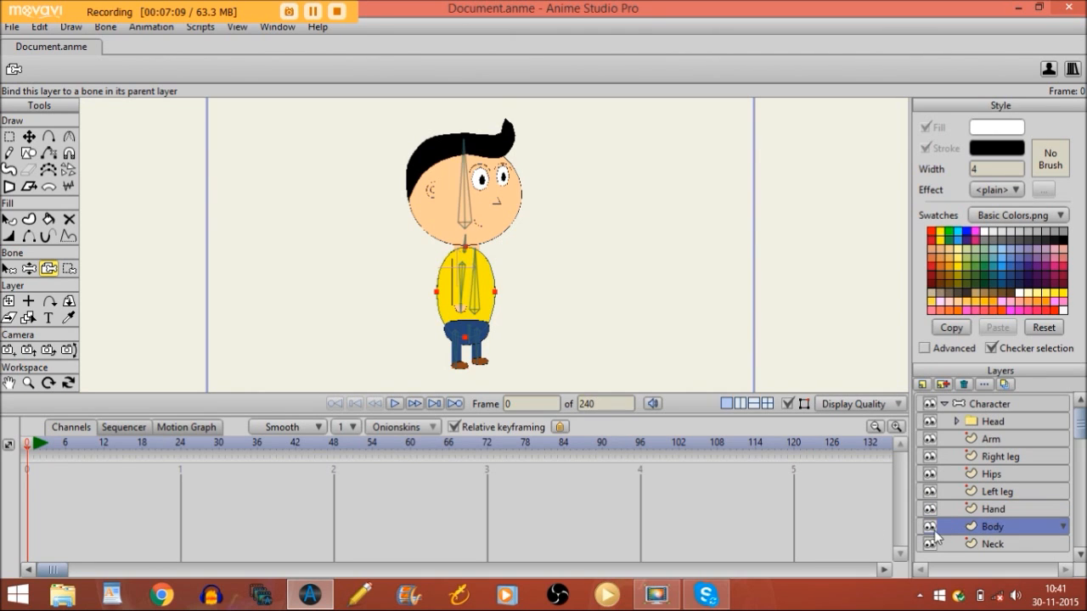
left_click(475, 277)
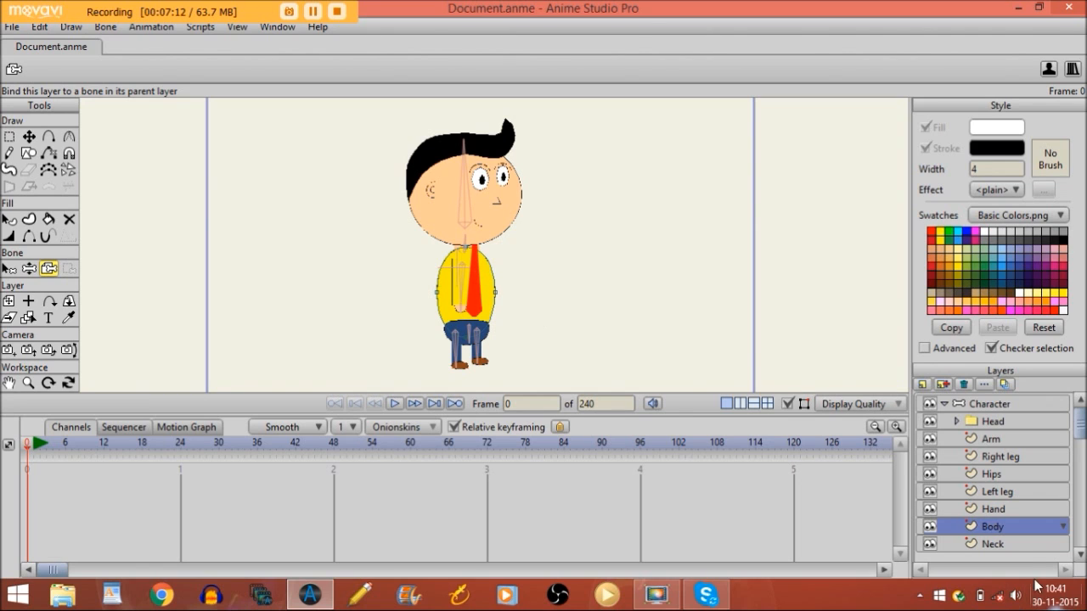
left_click(1002, 544)
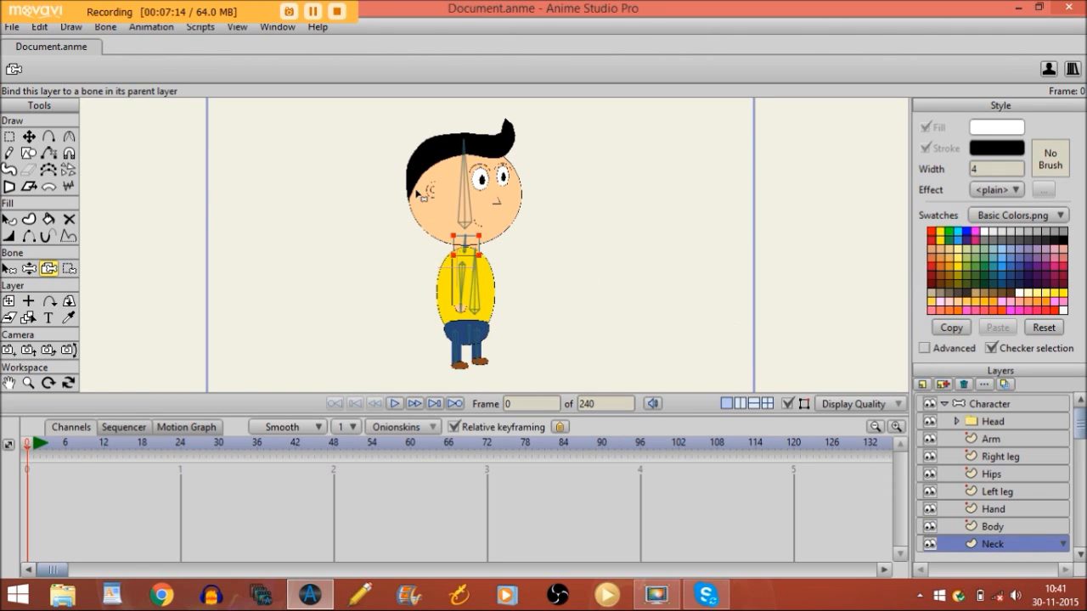
left_click(468, 248)
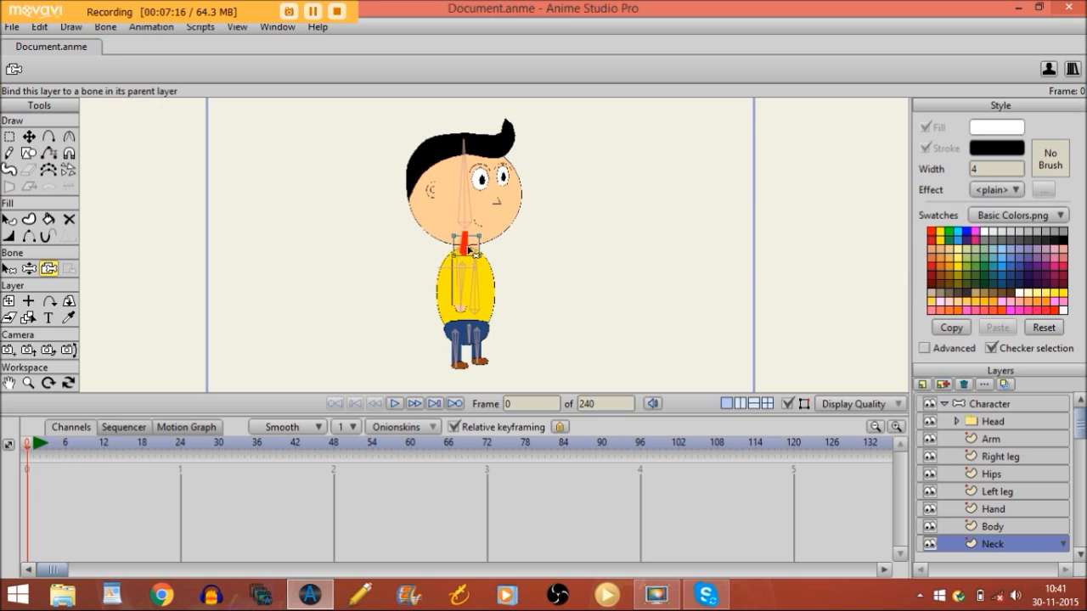
- Test the arm bone on the Character bone layer with Manipulate Bones
left_click(1007, 406)
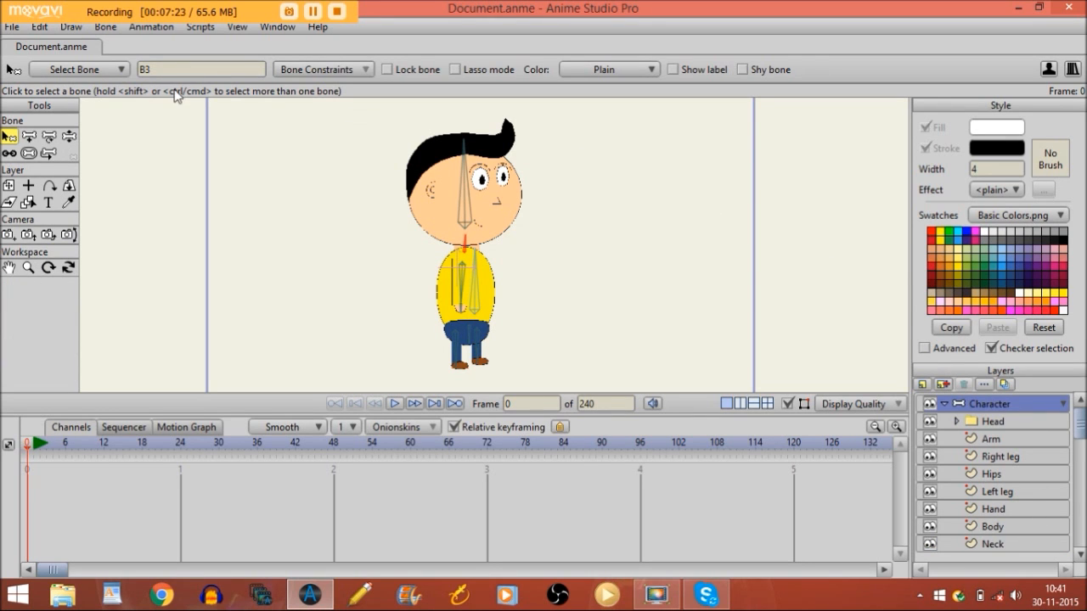
left_click(70, 136)
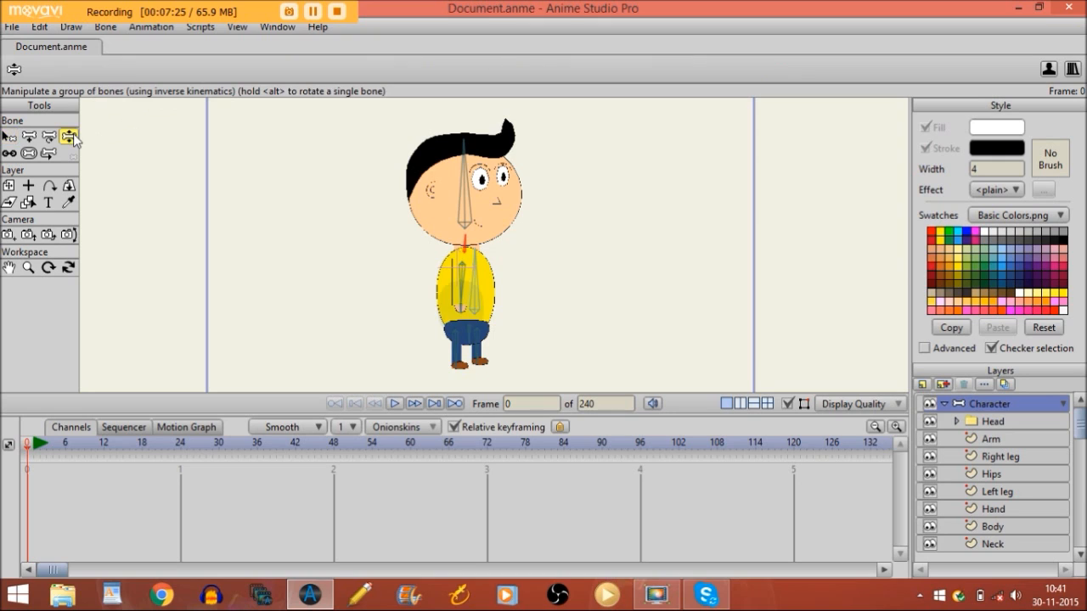
left_click_drag(465, 285, 467, 316)
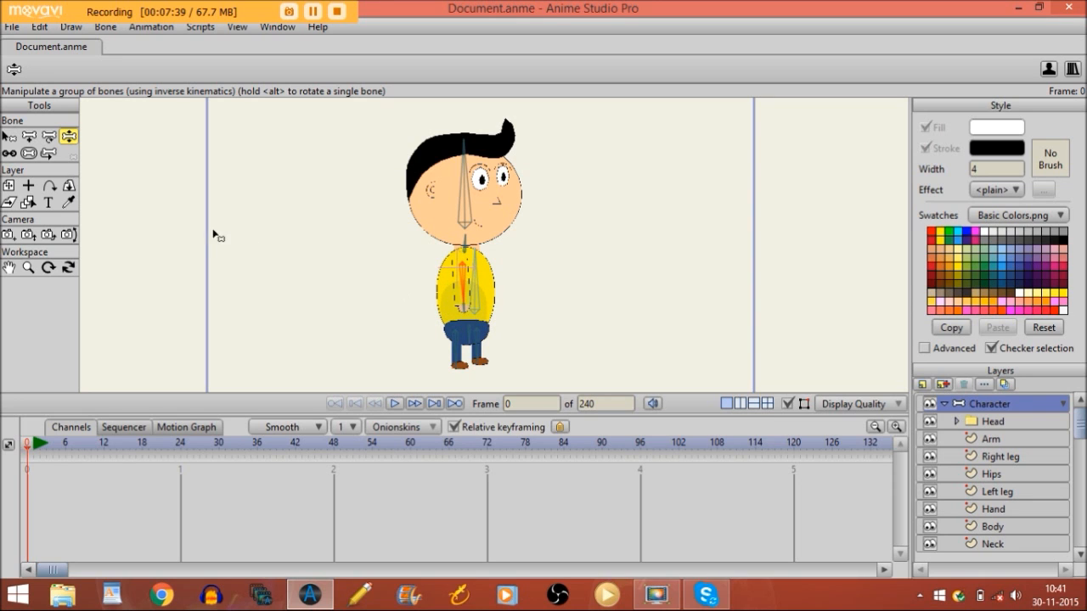
- Set the bone strength of the small hand bone to 0
left_click(28, 267)
left_click_drag(249, 280, 452, 296)
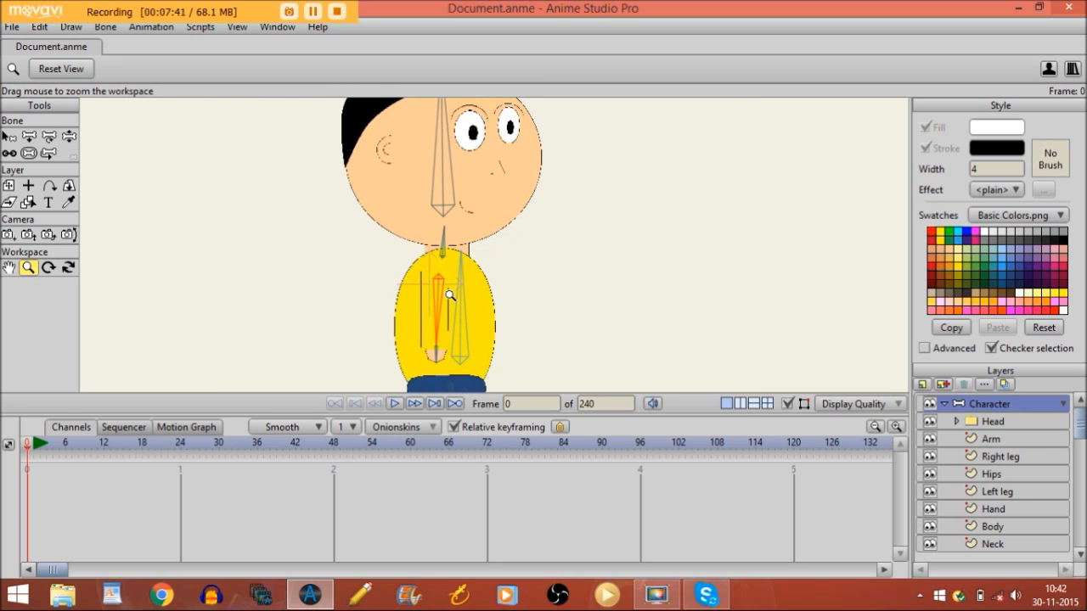
left_click(28, 153)
left_click(436, 354)
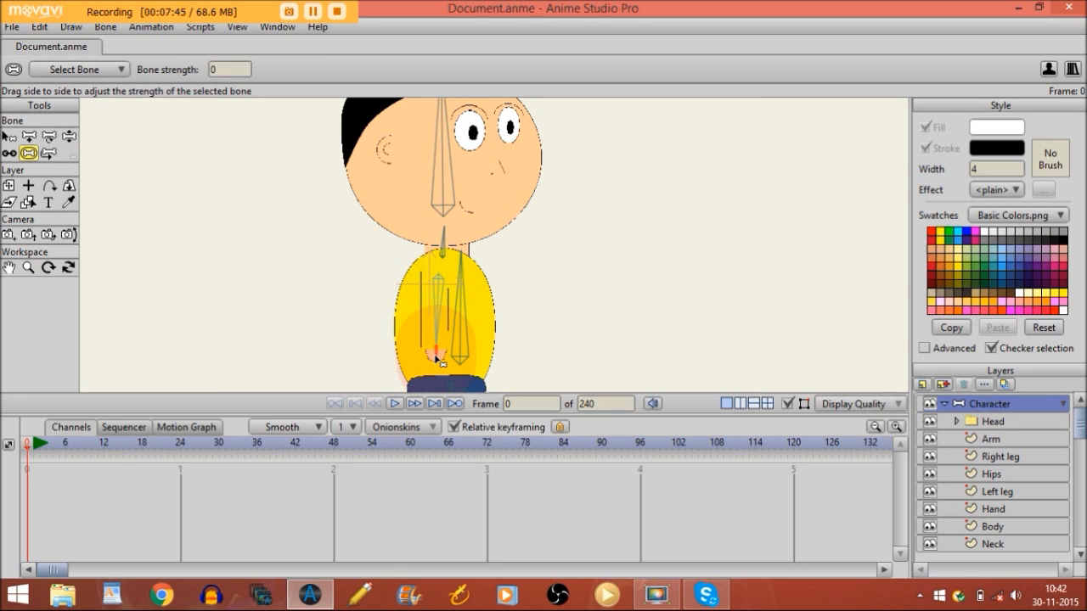
left_click_drag(436, 357, 297, 363)
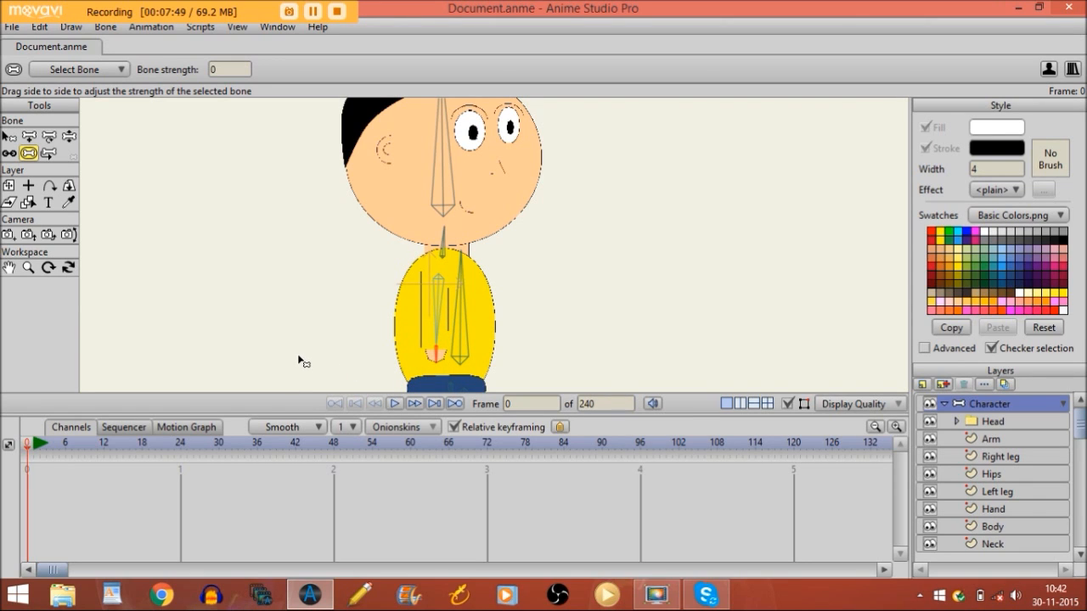
- Test how the head and torso bones move the artwork by manipulating each one slightly
left_click(69, 137)
mouse_move(443, 170)
left_mouse_down()
mouse_move(469, 166)
mouse_move(415, 161)
mouse_move(475, 161)
mouse_move(445, 165)
left_mouse_up()
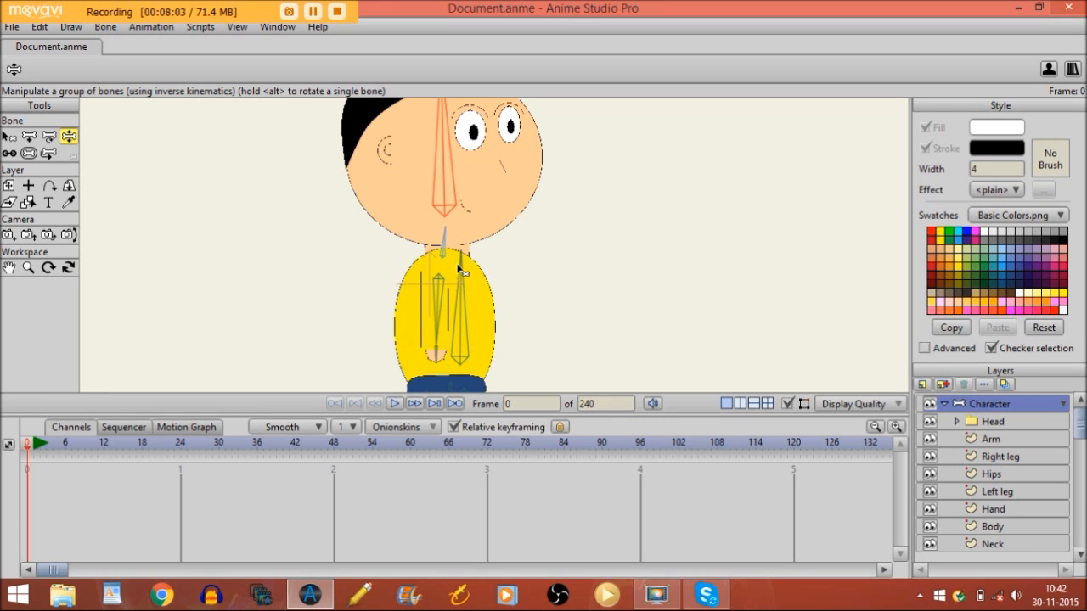
mouse_move(471, 286)
left_mouse_down()
mouse_move(482, 291)
mouse_move(450, 293)
mouse_move(473, 290)
mouse_move(465, 295)
left_mouse_up()
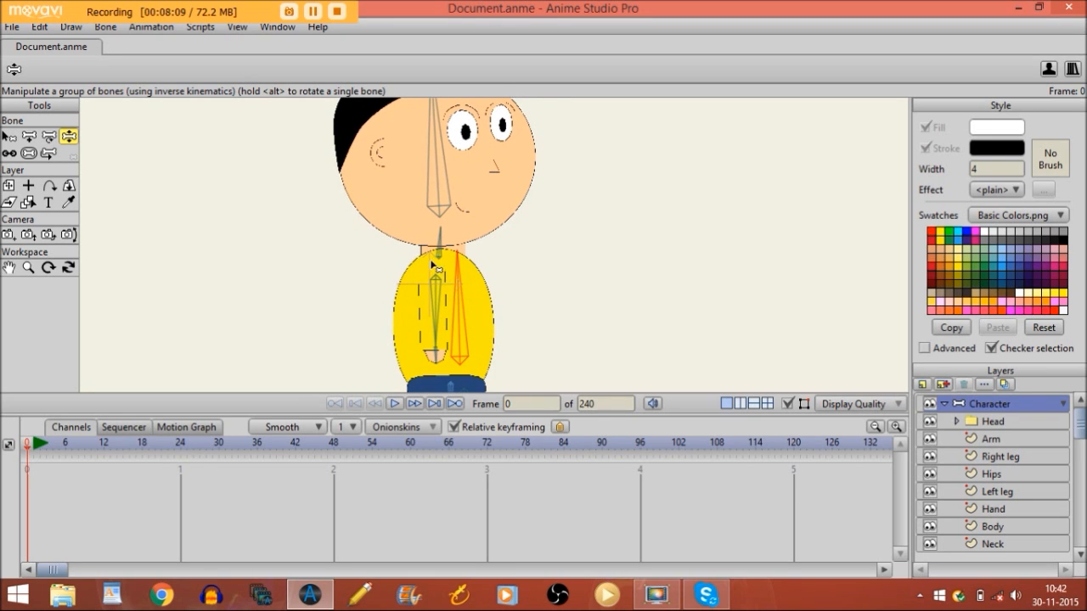
- Check the bone parenting, and swing the torso bone backward and upright again to test the linked parts
left_click(9, 153)
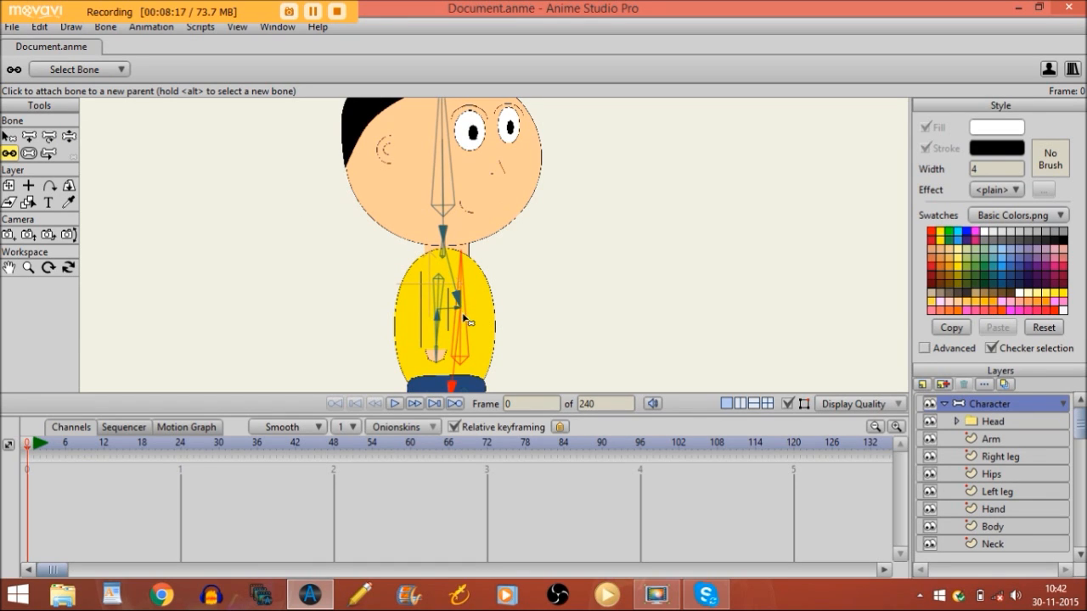
left_click(69, 136)
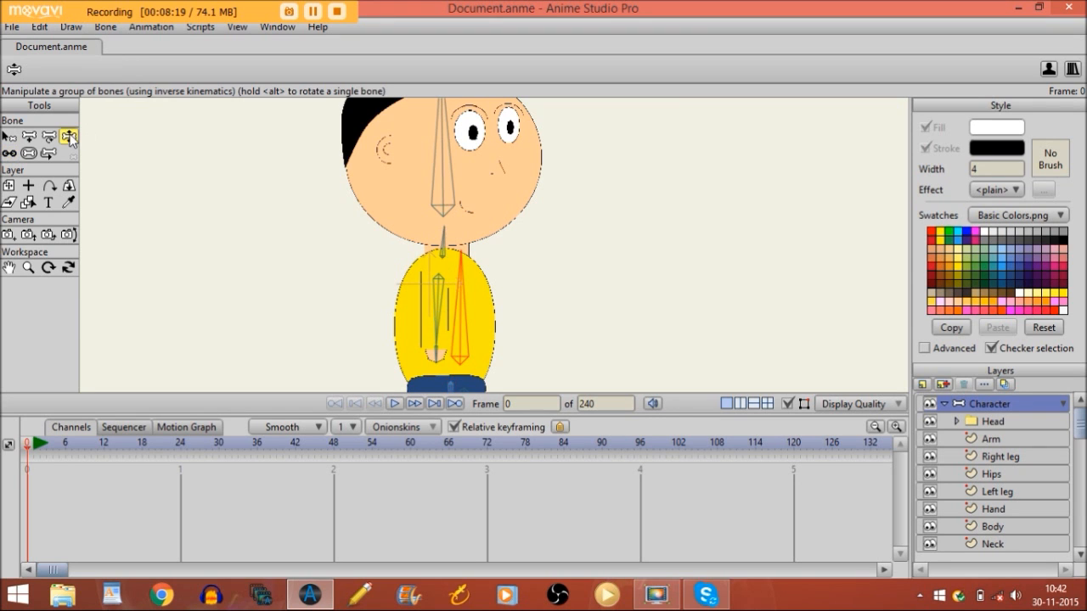
left_click_drag(456, 318, 376, 304)
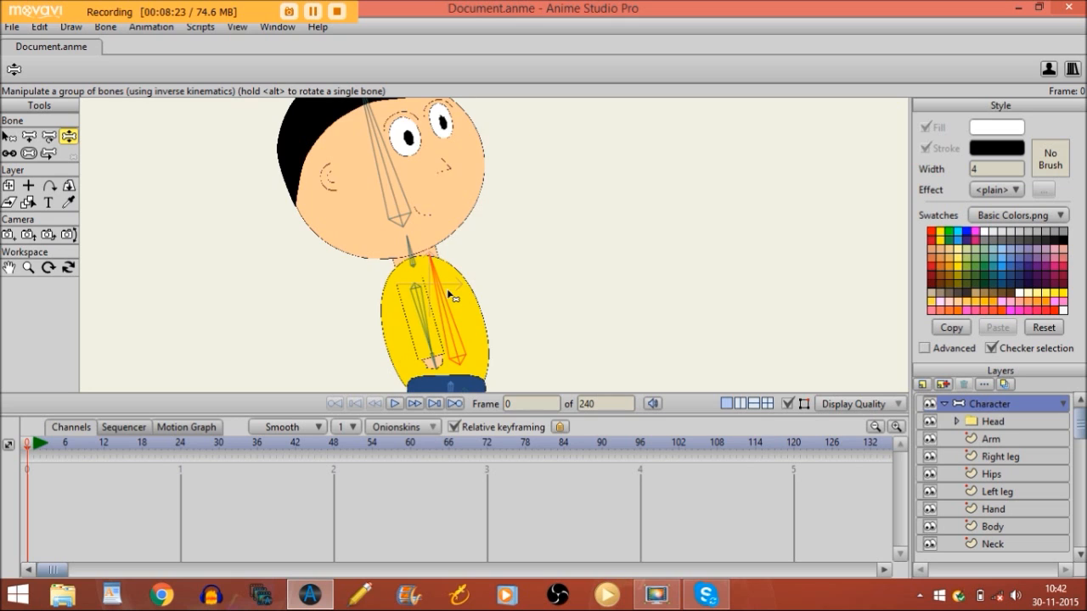
left_click_drag(451, 295, 471, 302)
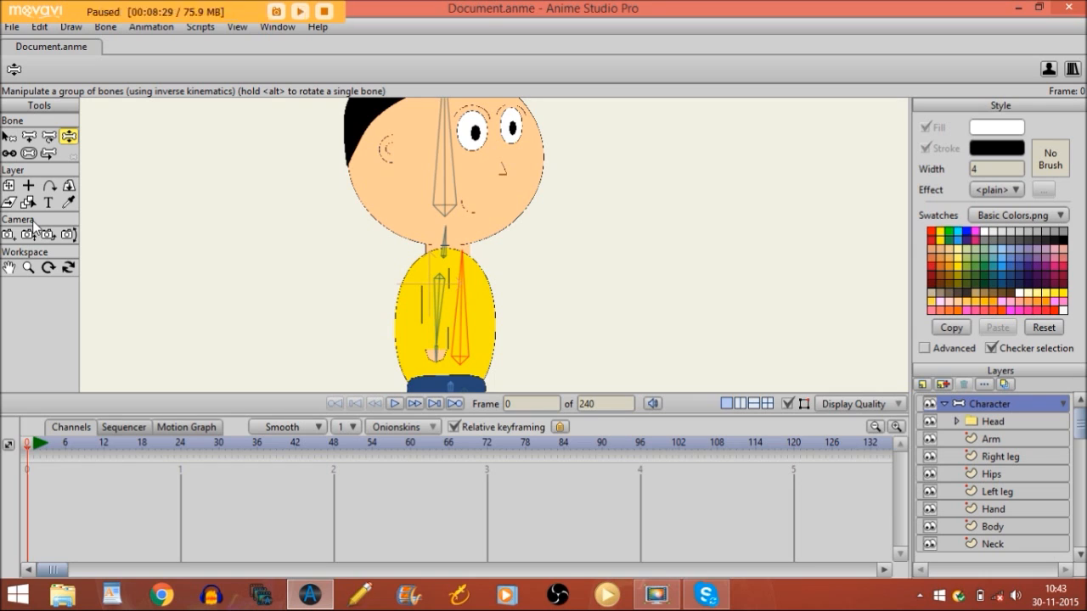
- Test one of the leg bones with Manipulate Bones while the whole character is in view
left_click(28, 266)
left_click_drag(539, 322, 317, 260)
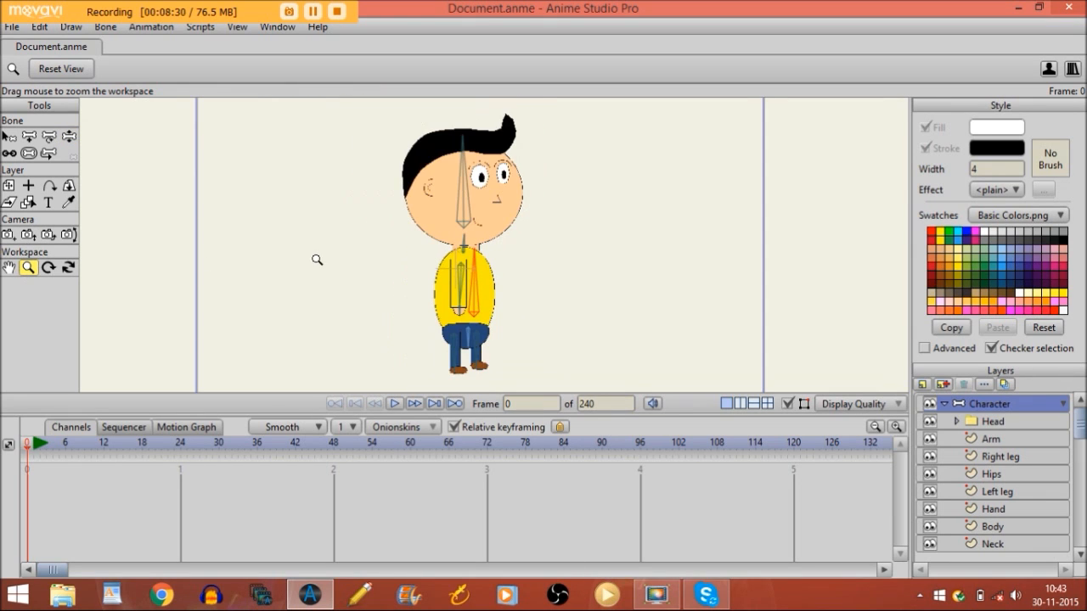
left_click(70, 137)
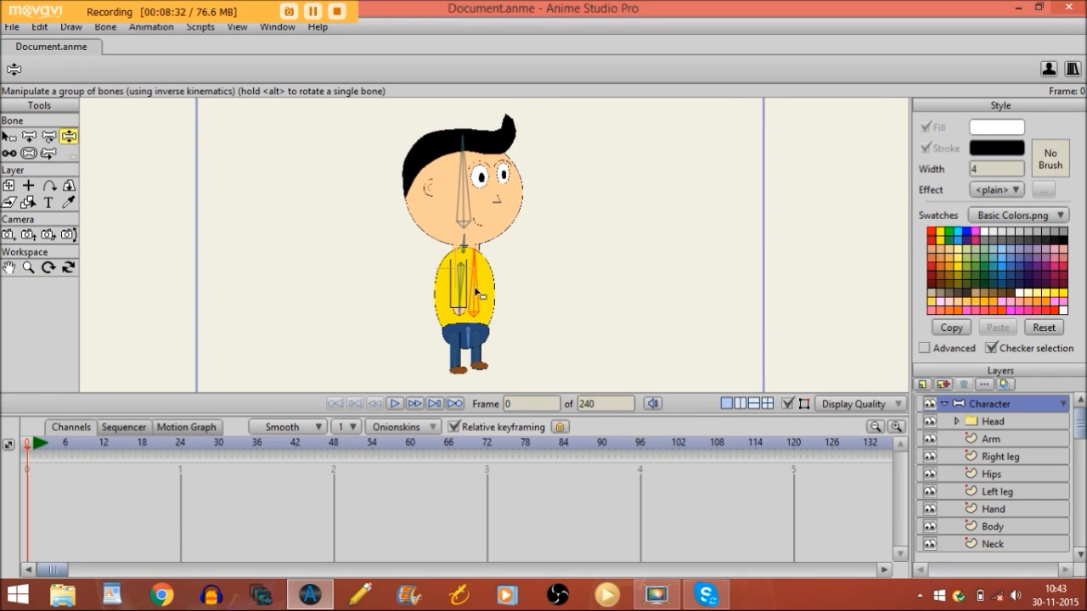
mouse_move(474, 357)
left_mouse_down()
mouse_move(492, 365)
mouse_move(462, 360)
mouse_move(472, 348)
mouse_move(480, 353)
mouse_move(452, 352)
mouse_move(474, 351)
left_mouse_up()
key("Right")
key("Left")
- Raise the arm bone horizontally forward at frame 24 and scrub the movement back to frame 0
left_click(182, 457)
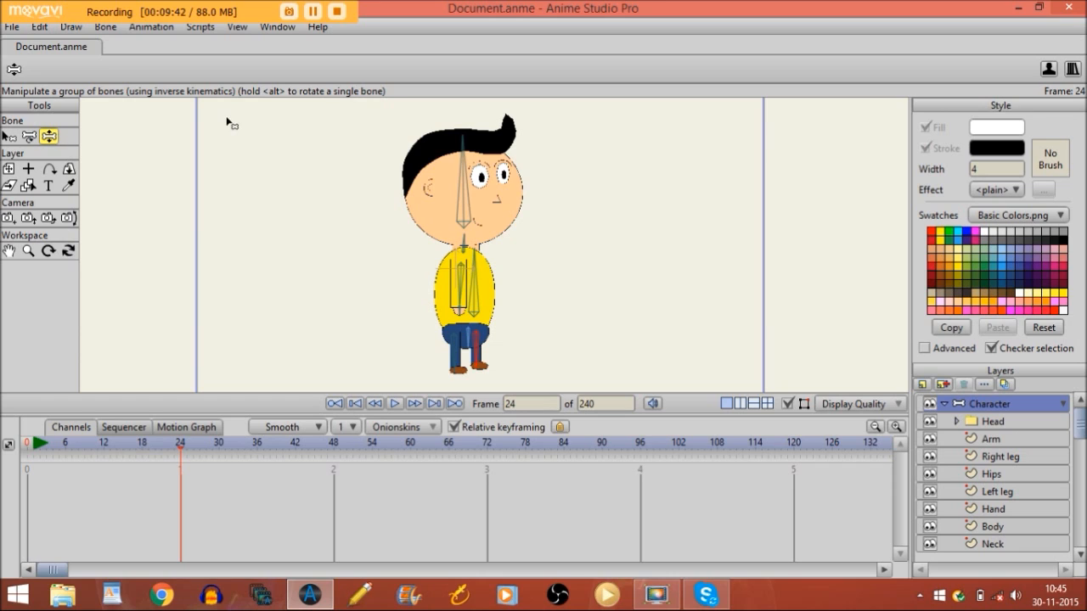
left_click(463, 277)
left_click_drag(463, 278, 482, 268)
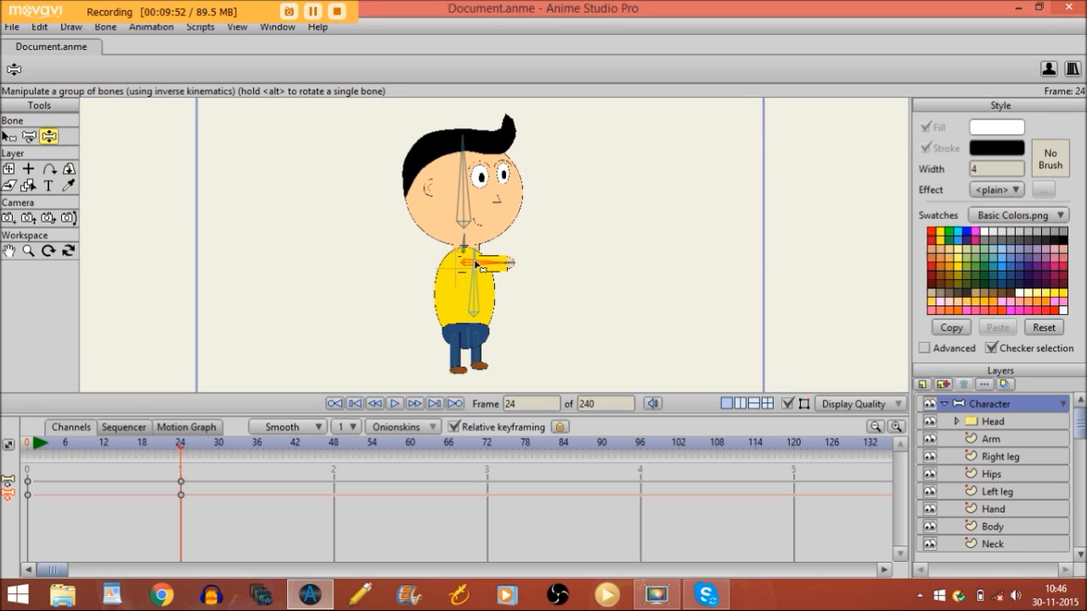
left_click(173, 452)
left_click_drag(173, 452, 27, 488)
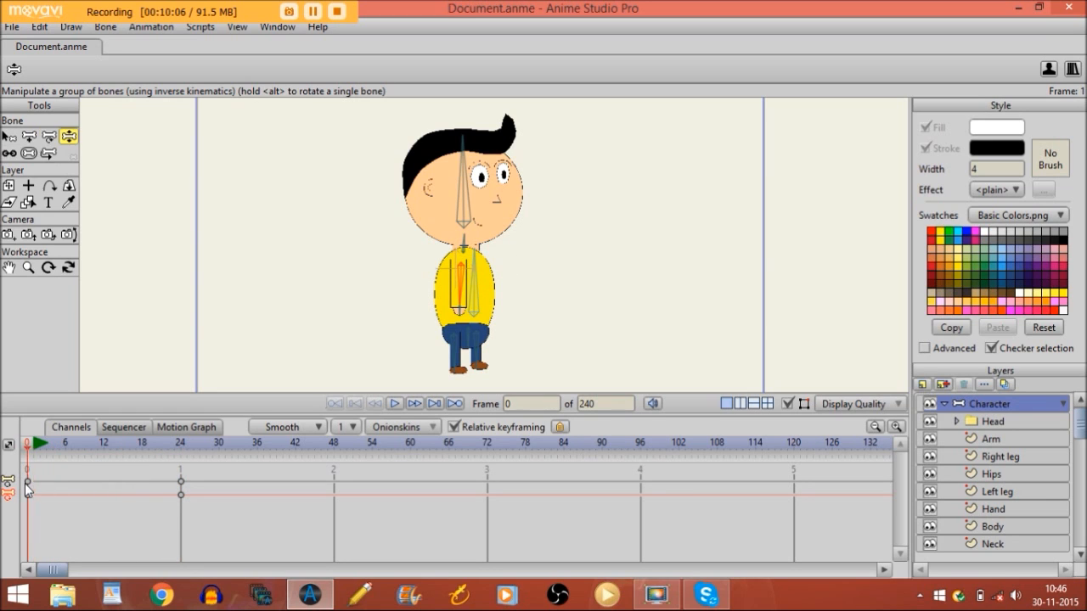
- Delete the arm bone's keyframes at frame 24
left_click(182, 494)
left_click_drag(207, 507, 163, 467)
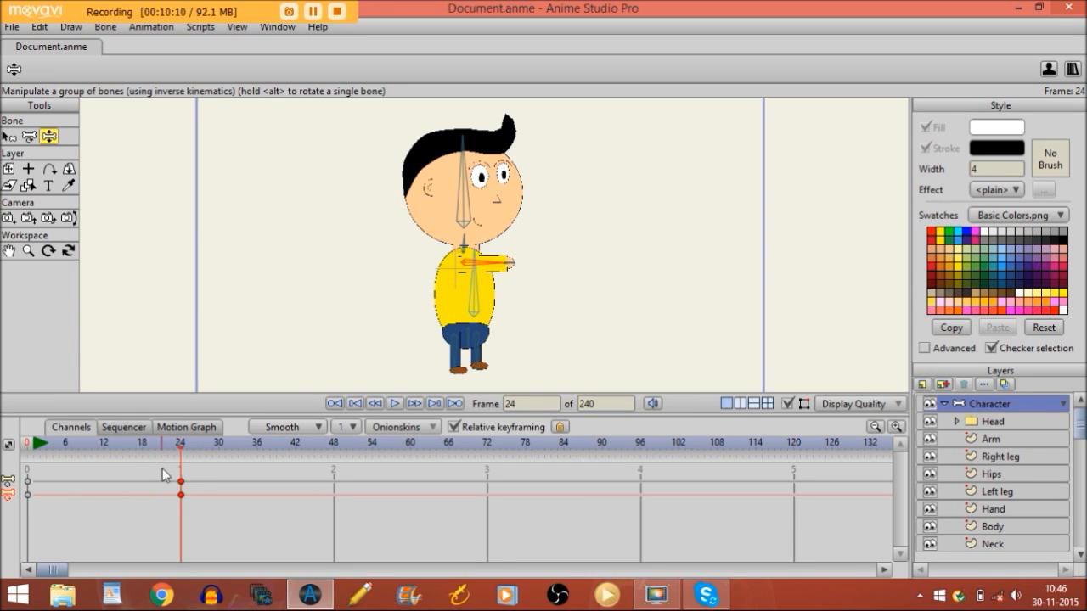
key("Delete")
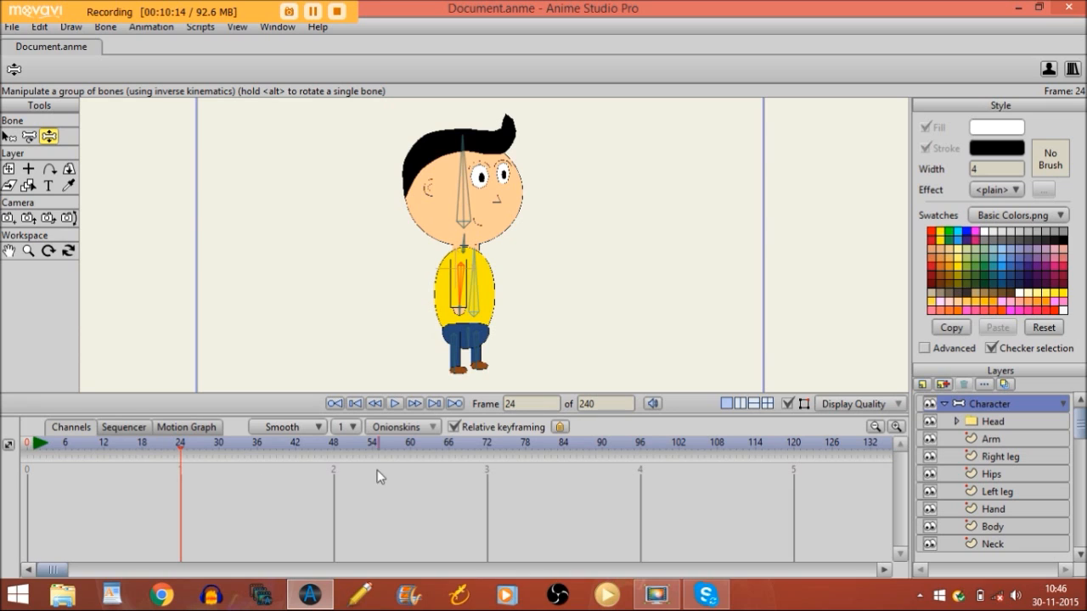
- Key the arm bone in its lowered pose at frame 72 and raise it horizontally forward at frame 96
left_click(491, 451)
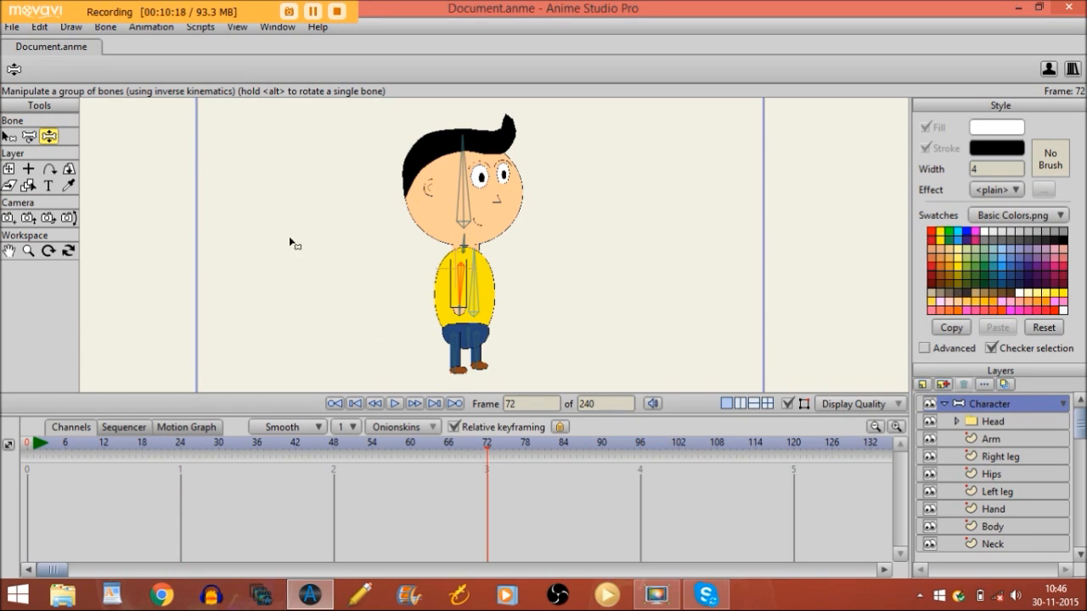
left_click(463, 276)
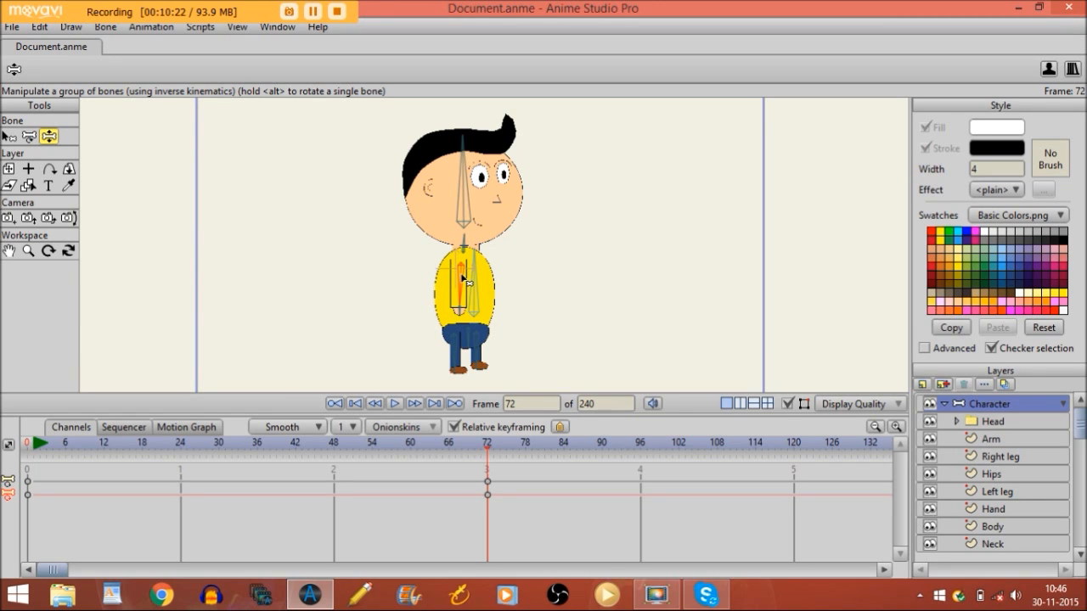
left_click(641, 447)
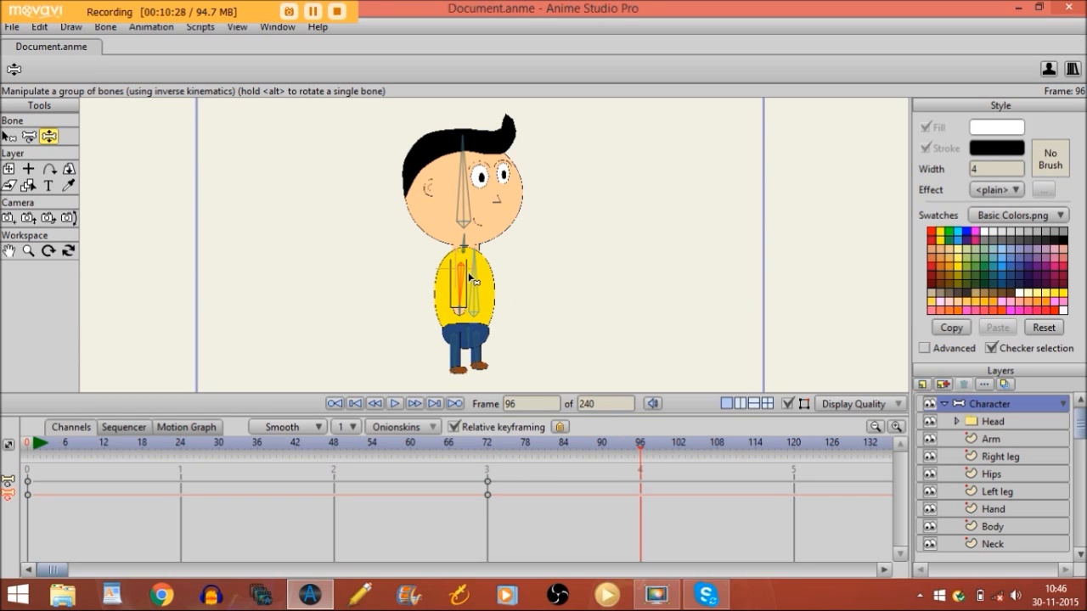
mouse_move(462, 274)
left_mouse_down()
mouse_move(474, 285)
mouse_move(482, 266)
left_mouse_up()
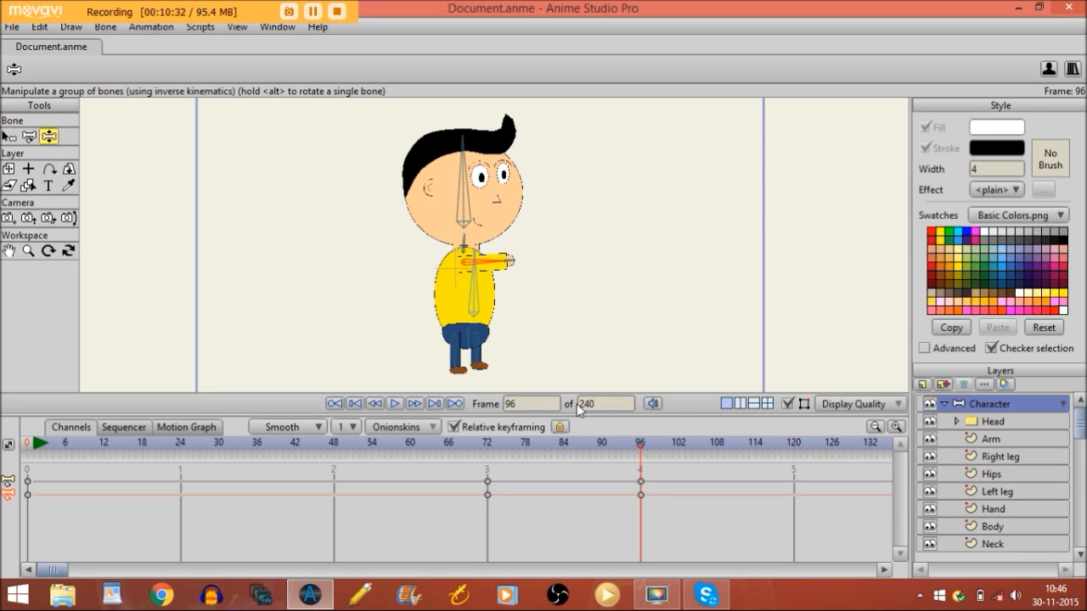
- Play the arm animation from frame 0 and stop it after the arm is raised
left_click(30, 448)
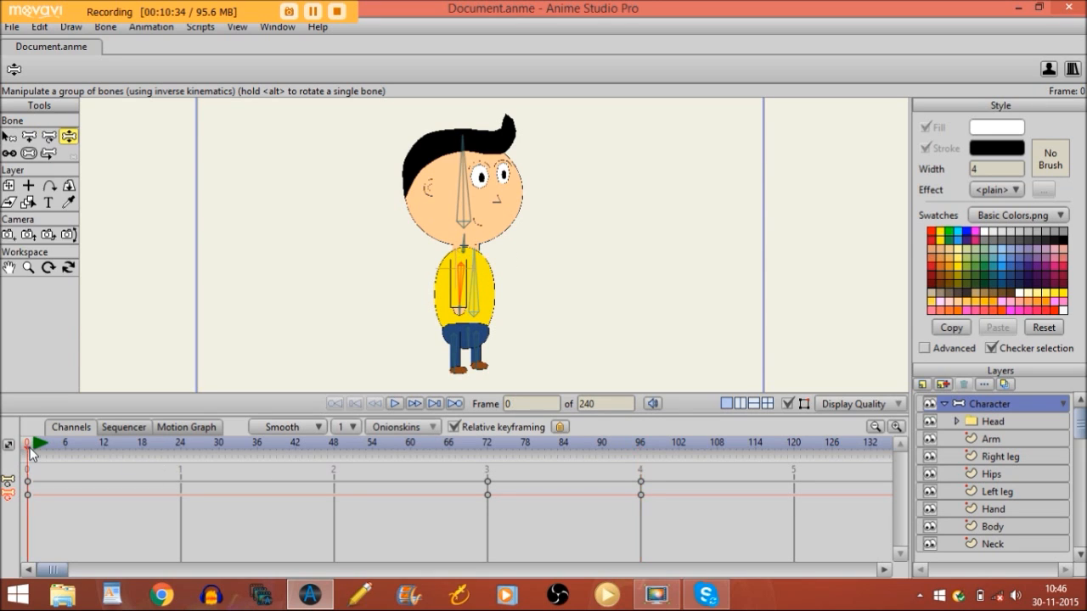
left_click(399, 405)
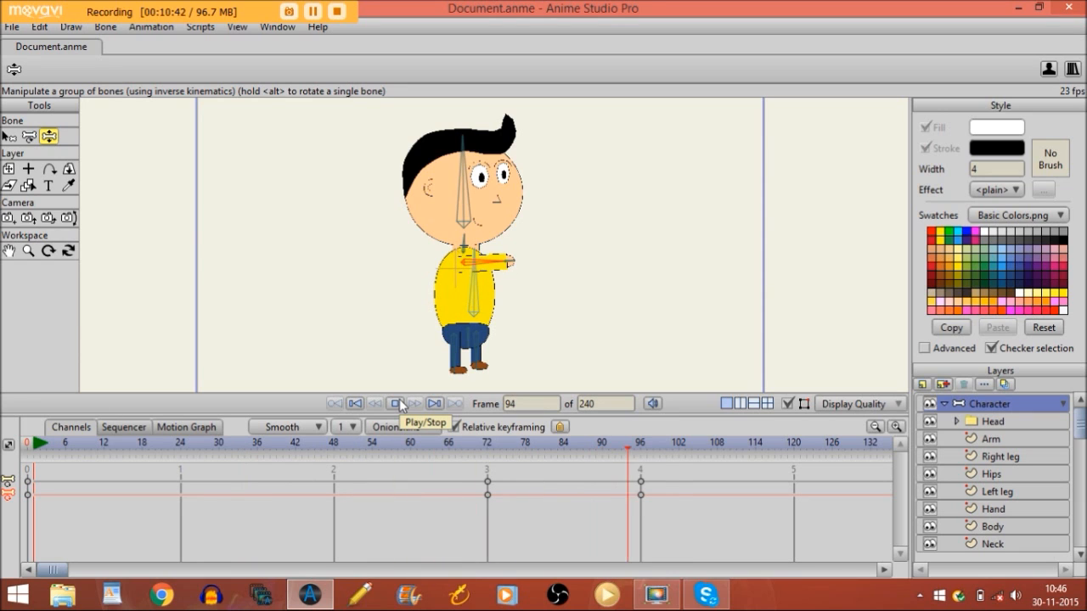
key("space")
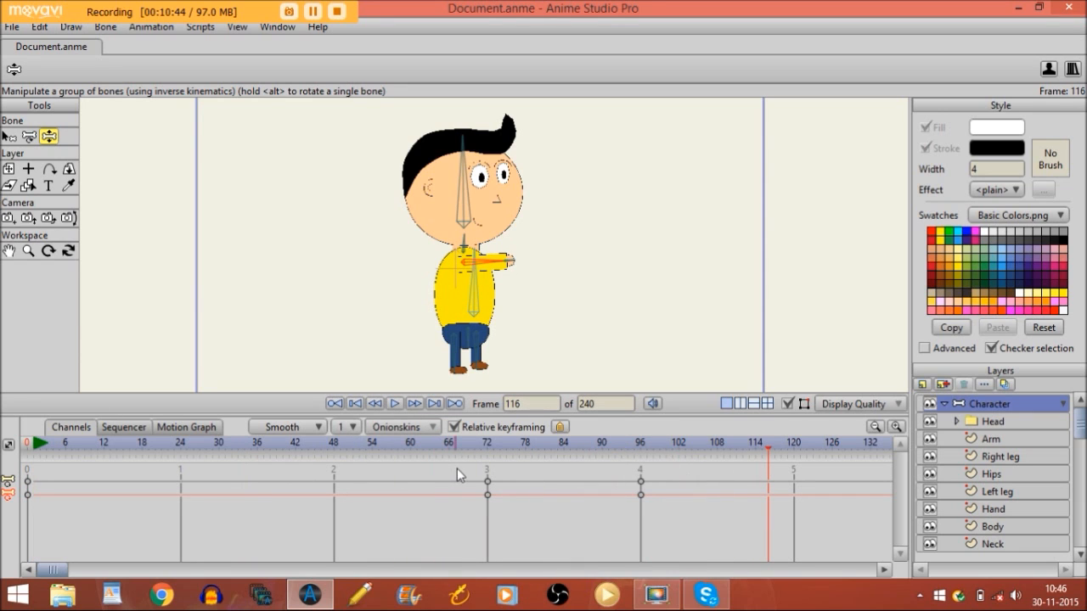
- Delete the arm bone's keyframes at frames 72 and 96
left_click_drag(458, 469, 695, 518)
key("Delete")
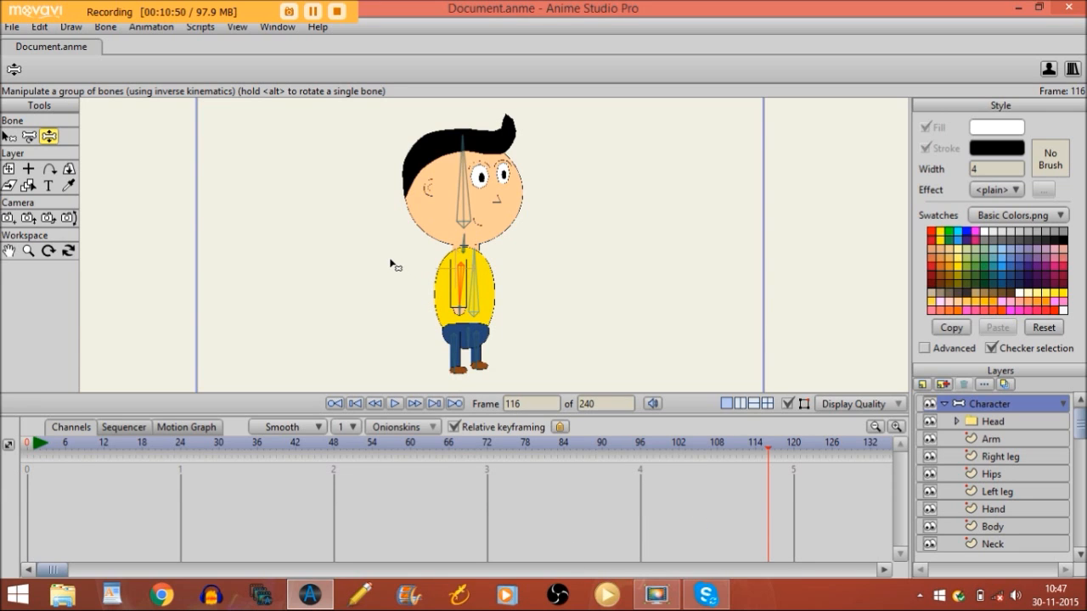
key("Delete")
- Move the whole Character layer backward at frame 48 to about X -0.4815, Y 0.1699 with Transform Layer
left_click(10, 169)
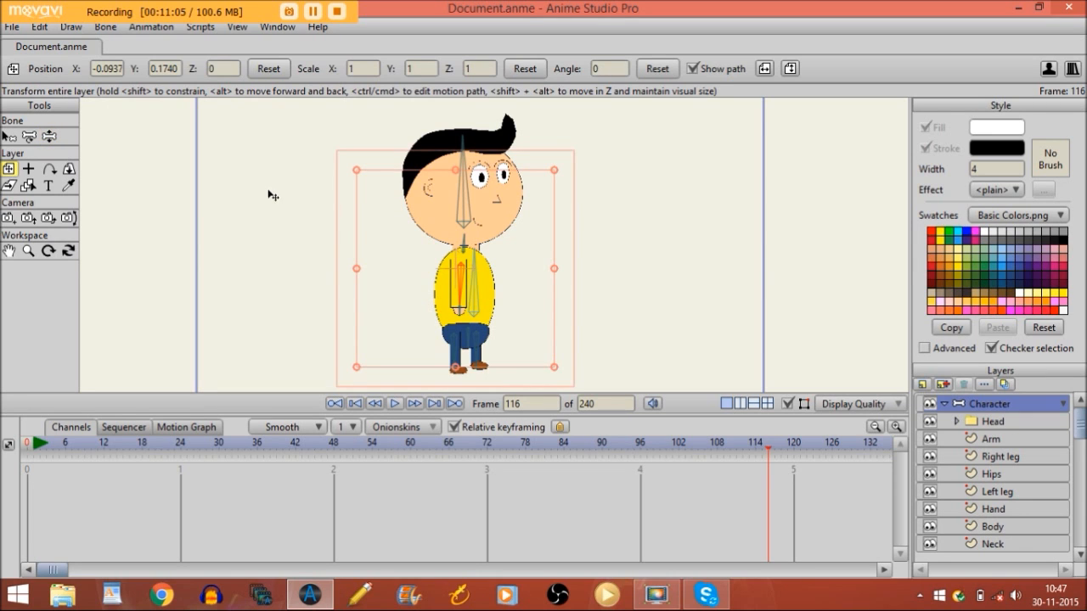
left_click(337, 448)
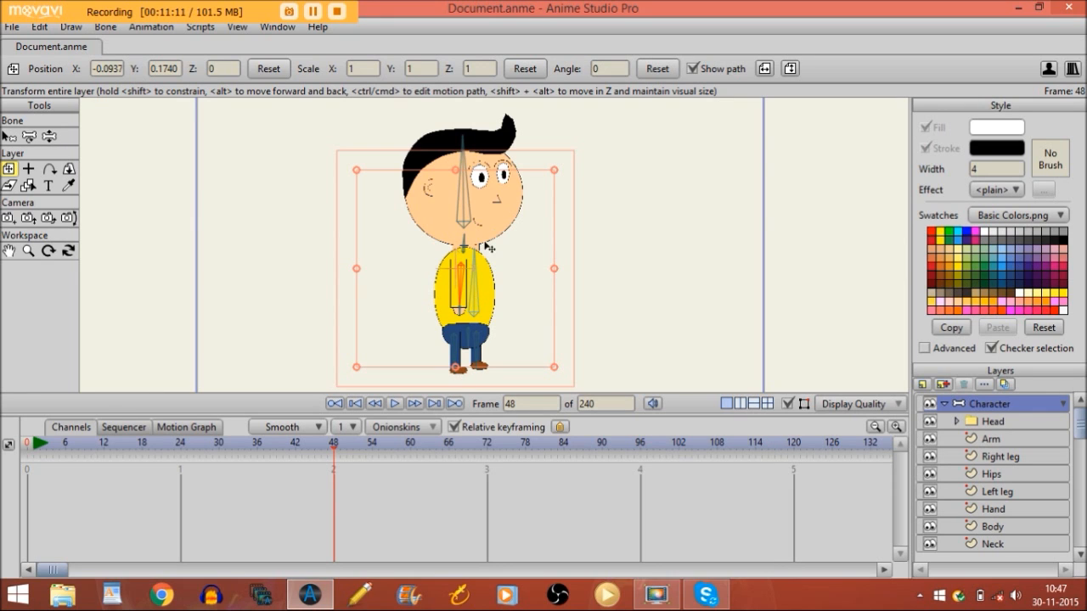
left_click_drag(489, 255, 413, 257)
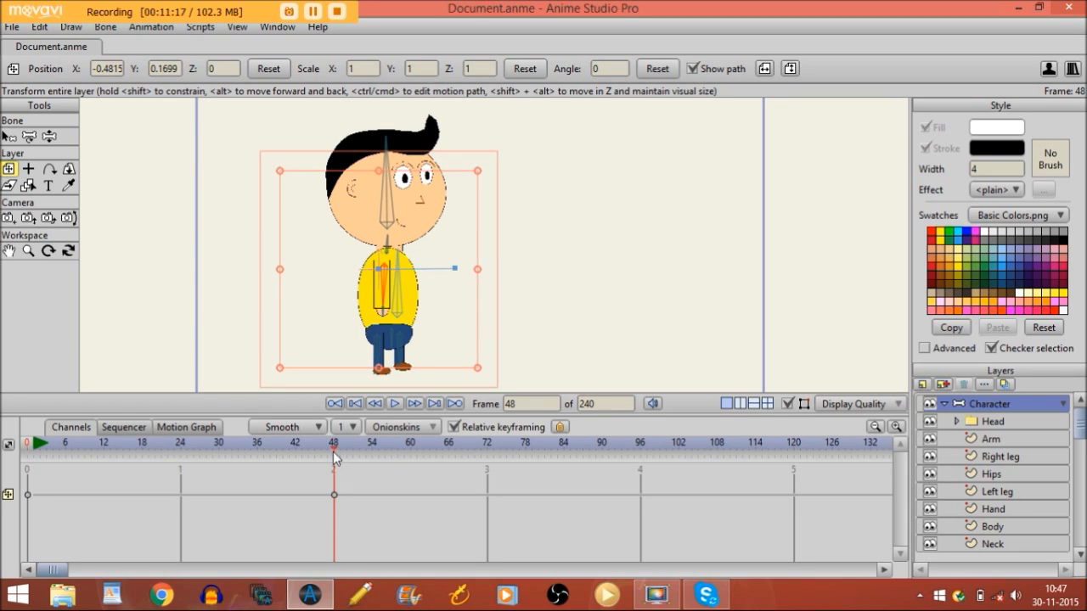
- Clear the Character layer's movement keyframe at frame 48 and save the document
left_click_drag(297, 448, 352, 473)
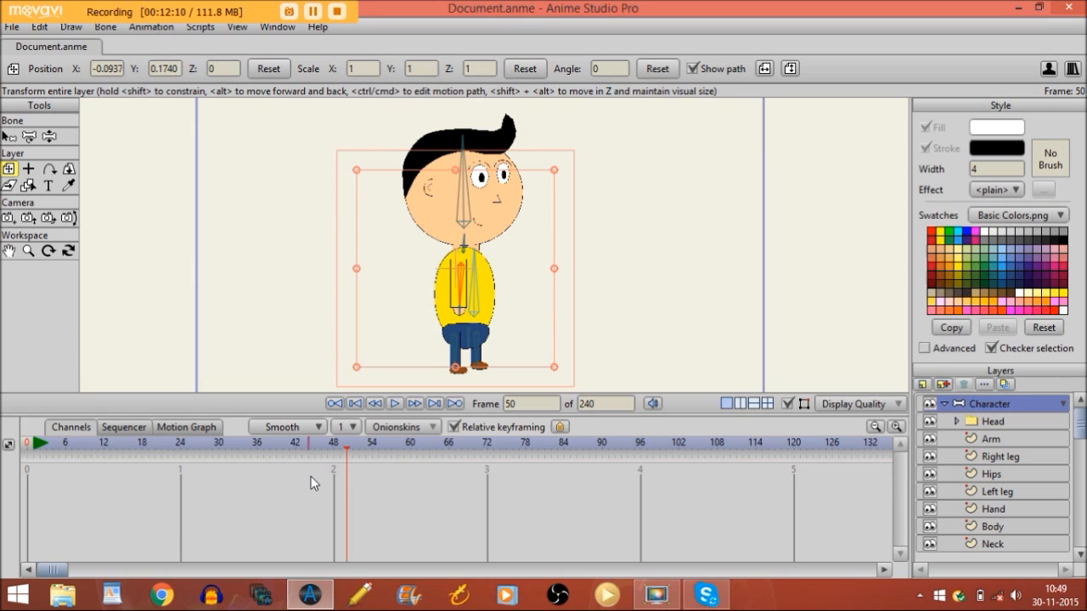
key("ctrl+s")
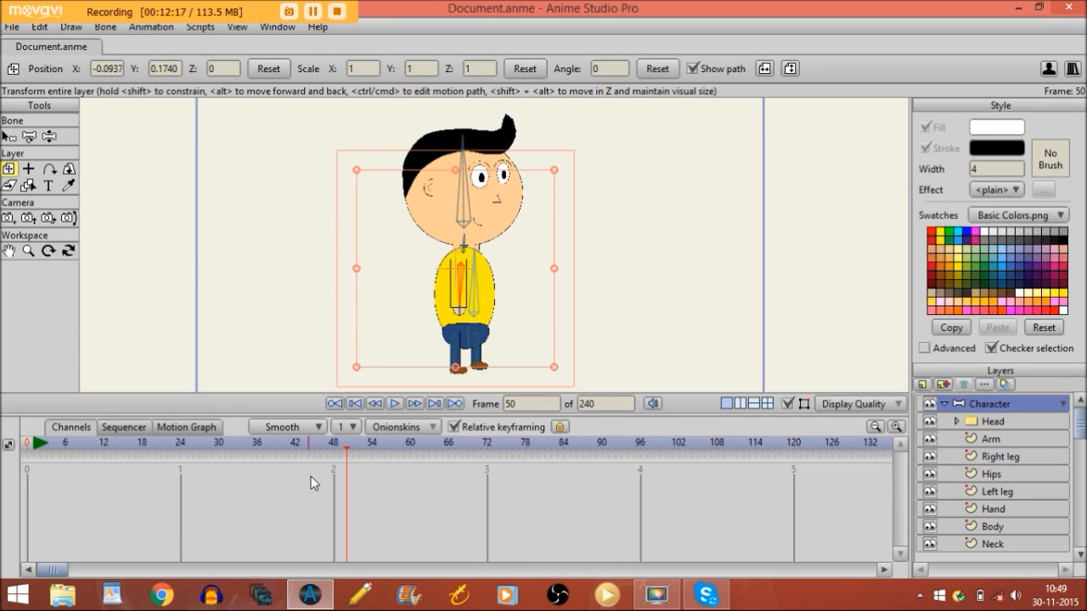